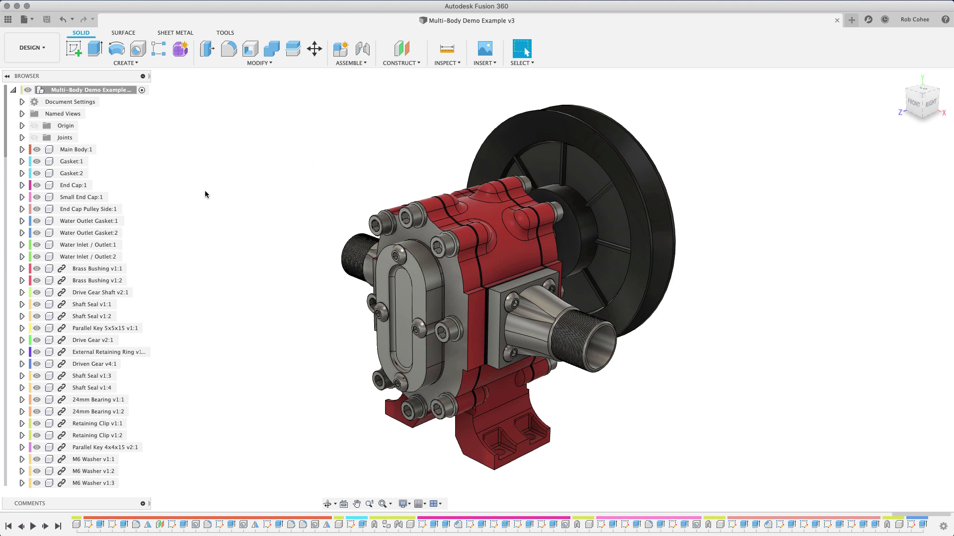
Show the workspace list from the DESIGN dropdown for the pump model
click(45, 51)
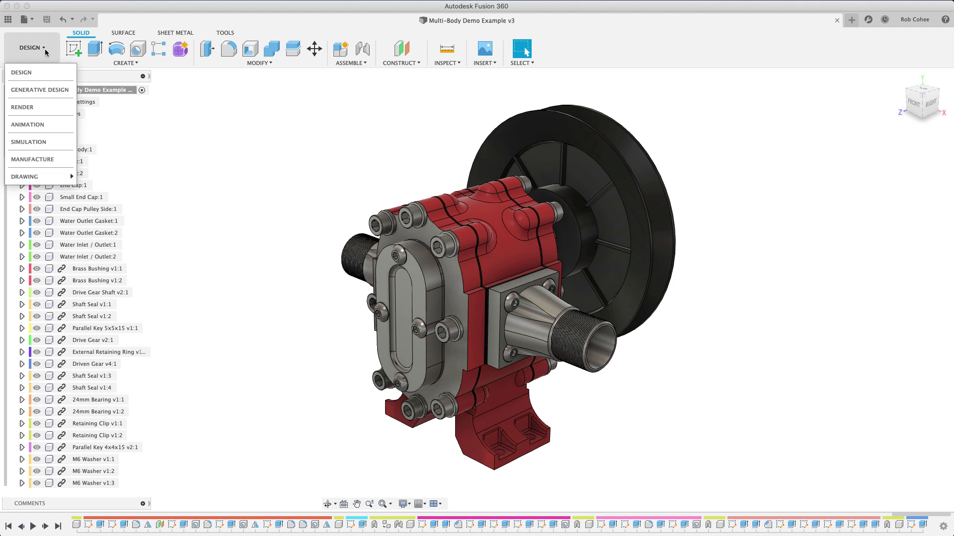
Switch to the ANIMATION workspace and collapse the Animation Timeline to show the whole pump
click(53, 127)
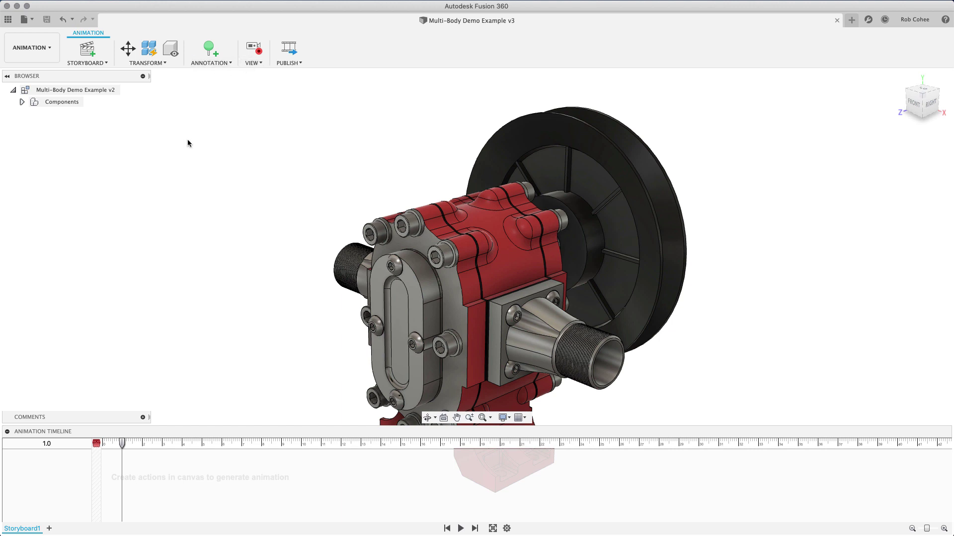
click(7, 432)
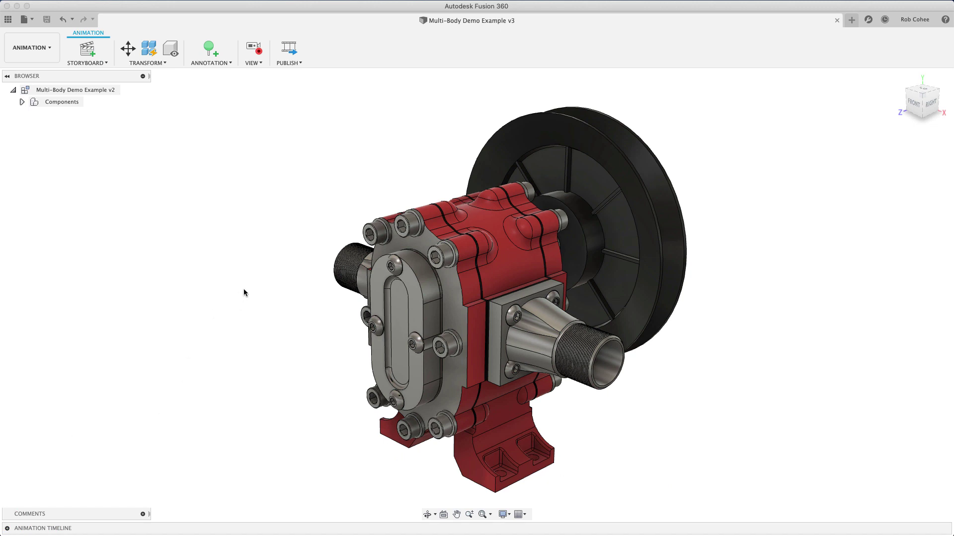
Slide the nut, washer and pulley off the drive shaft, about -80 mm along Z
click(128, 48)
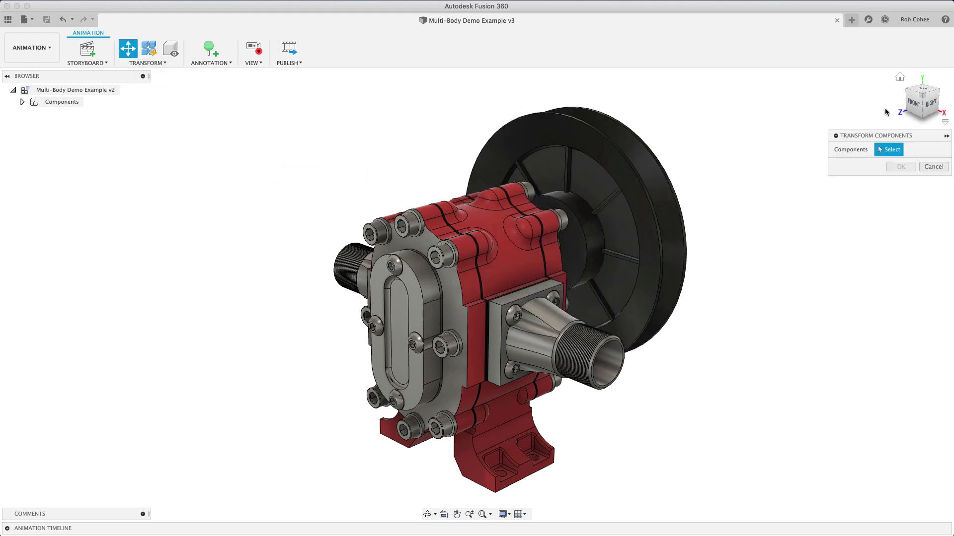
click(929, 104)
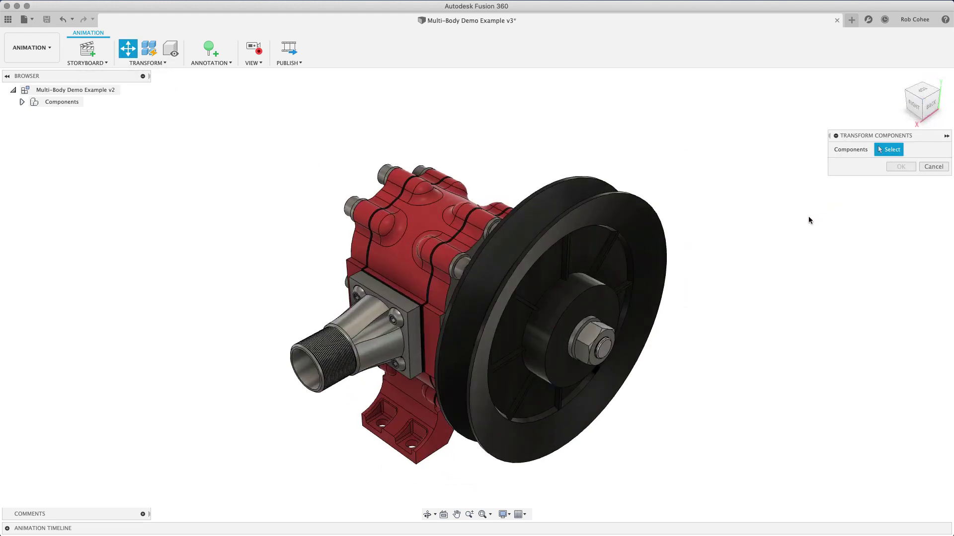
click(599, 341)
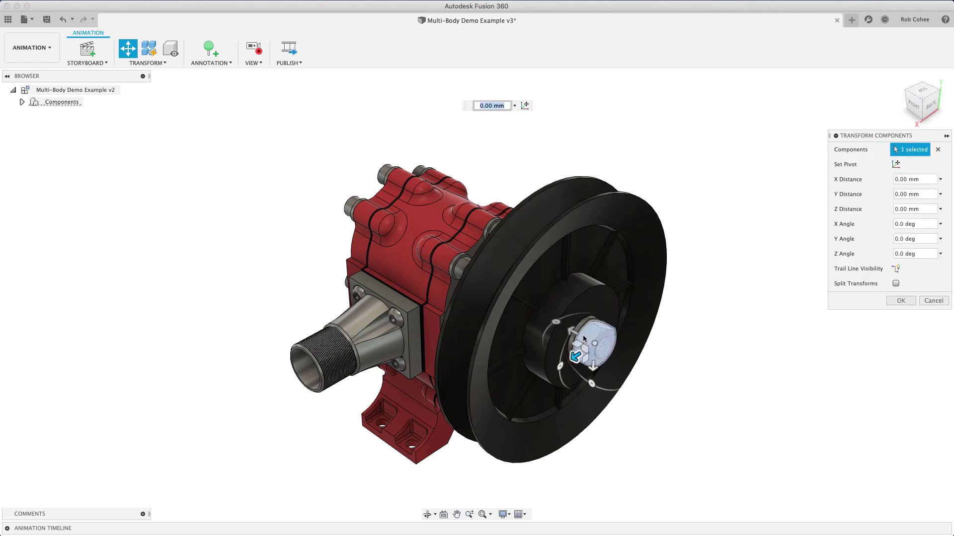
drag(577, 355, 623, 368)
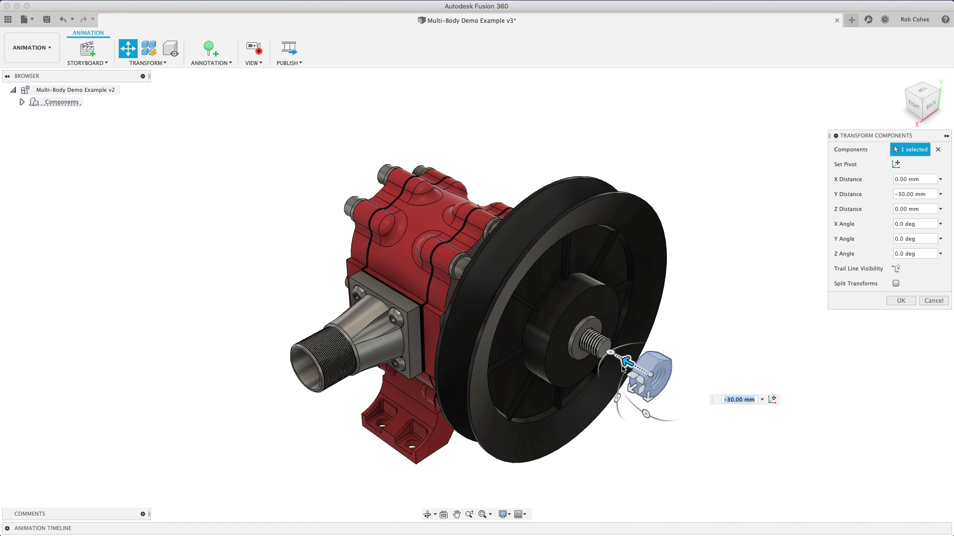
click(578, 354)
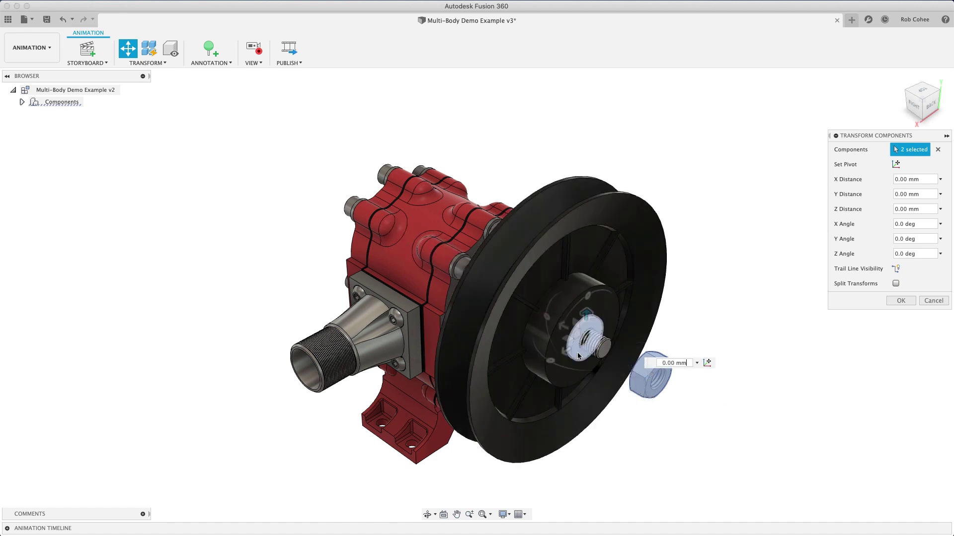
drag(564, 327, 647, 376)
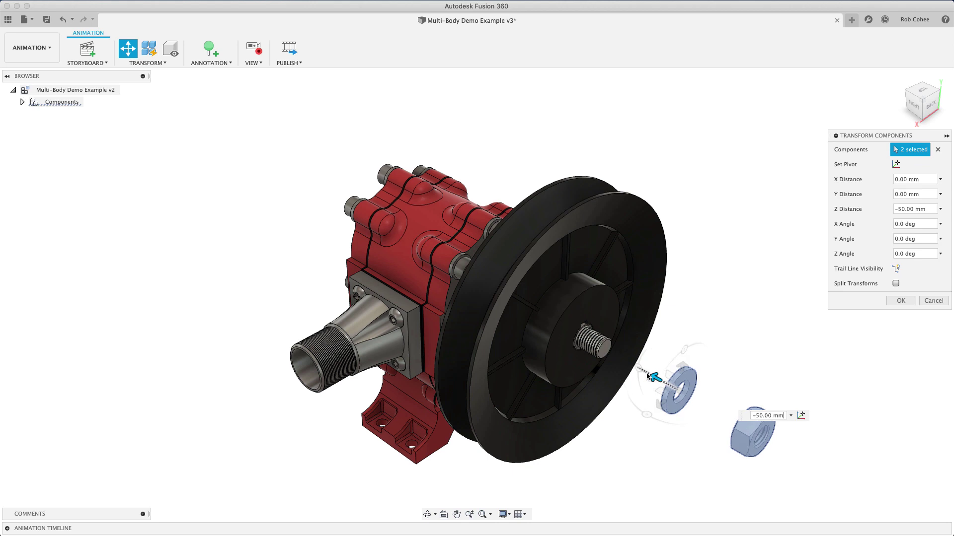
click(521, 301)
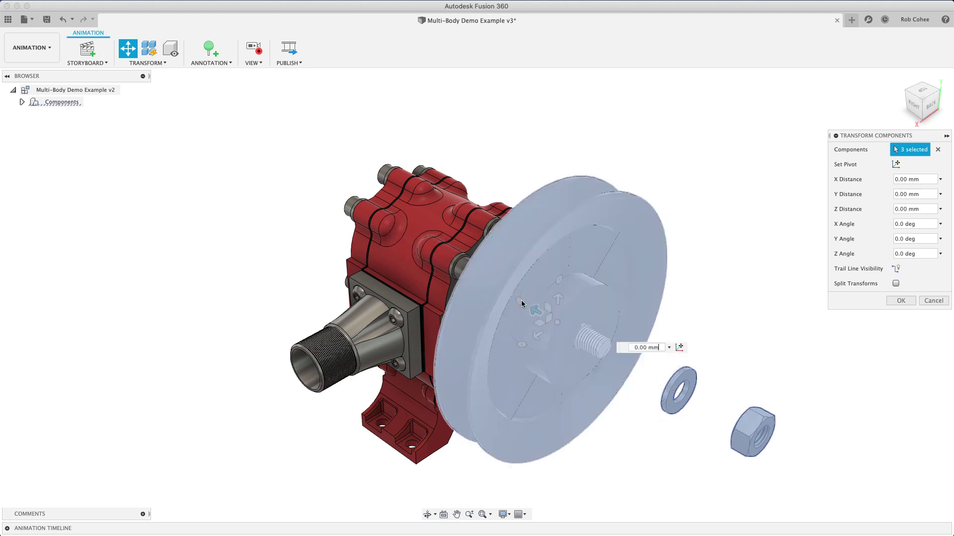
drag(532, 310, 684, 393)
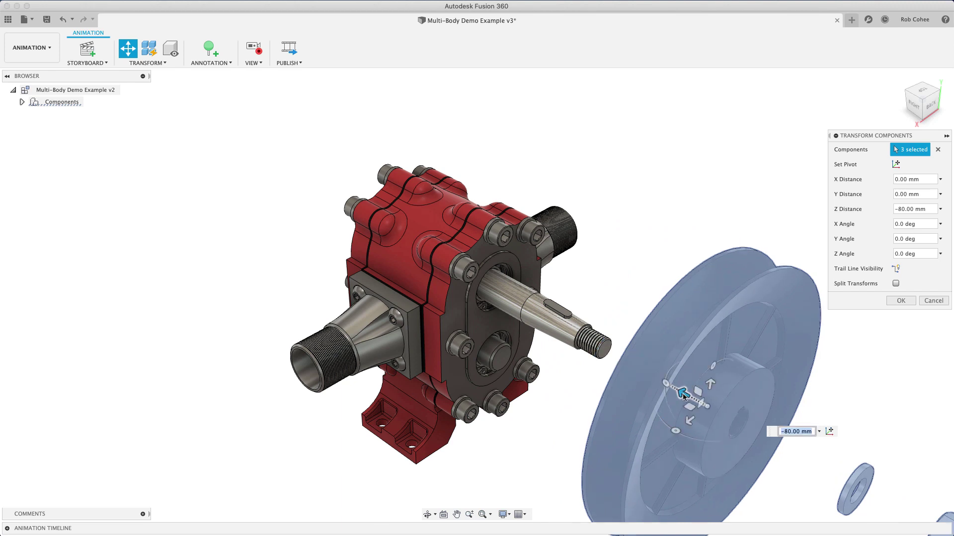
Select the first eight pump-face bolts and slide them out along the shaft
click(530, 377)
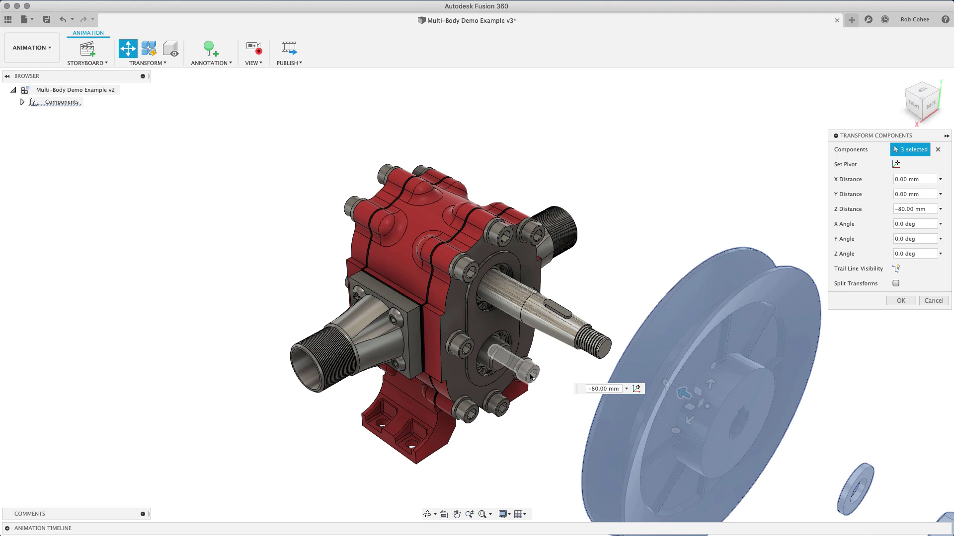
click(507, 405)
click(470, 416)
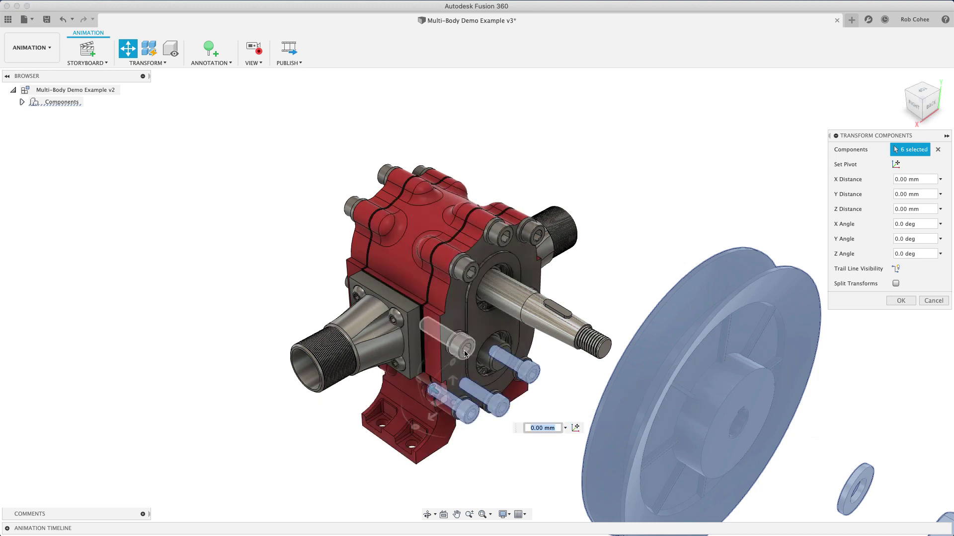
click(462, 348)
click(470, 271)
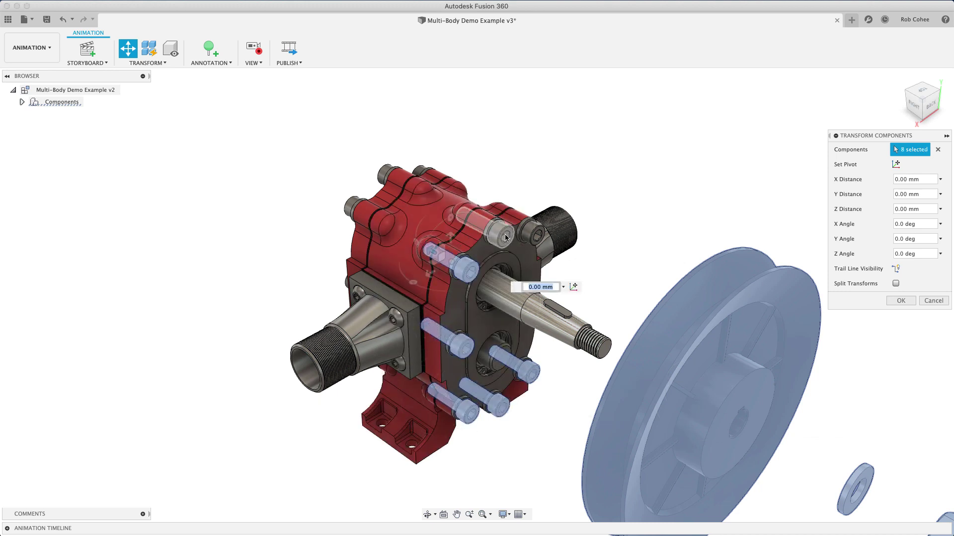
click(499, 233)
click(534, 231)
shift+middle_drag(542, 278, 534, 304)
click(532, 300)
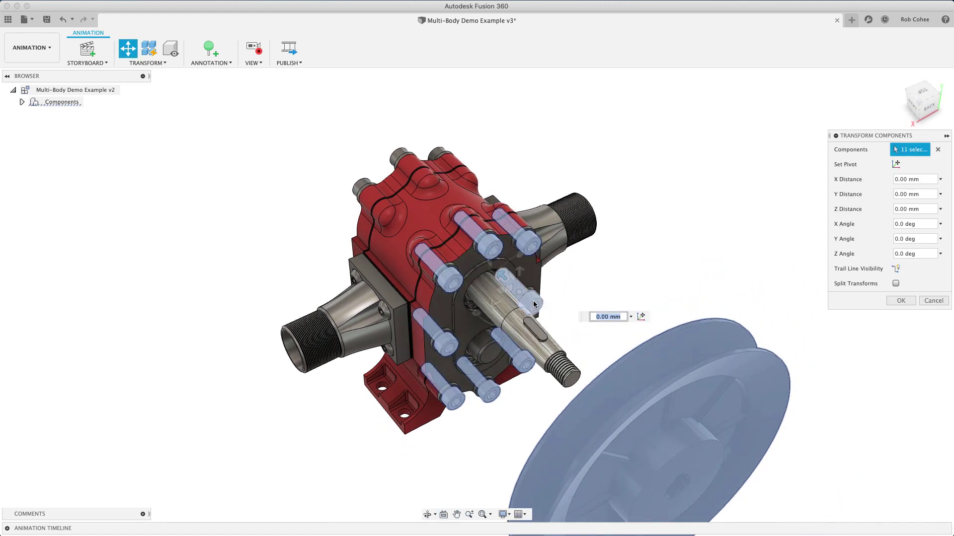
drag(500, 275, 508, 287)
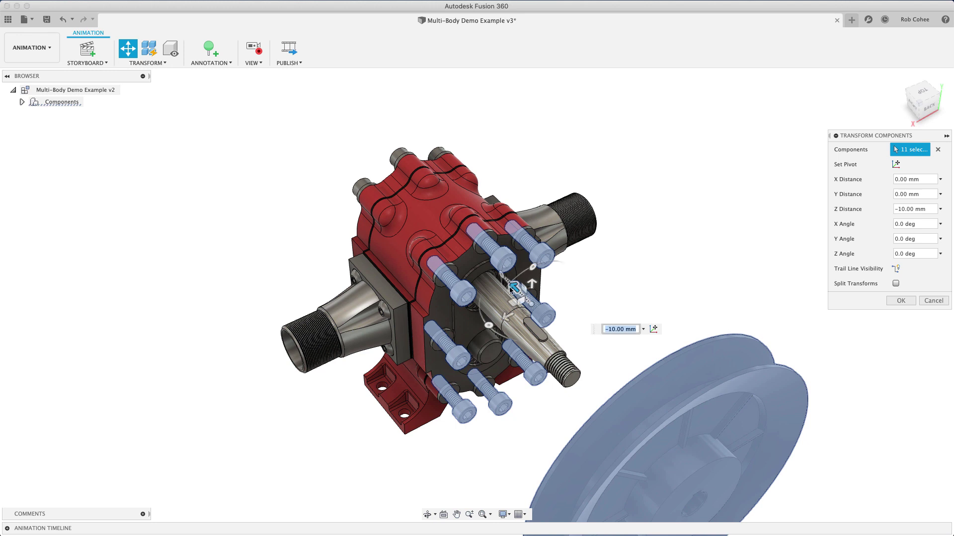
Add the remaining face bolts and pull them all out to -40 mm along Z
click(443, 405)
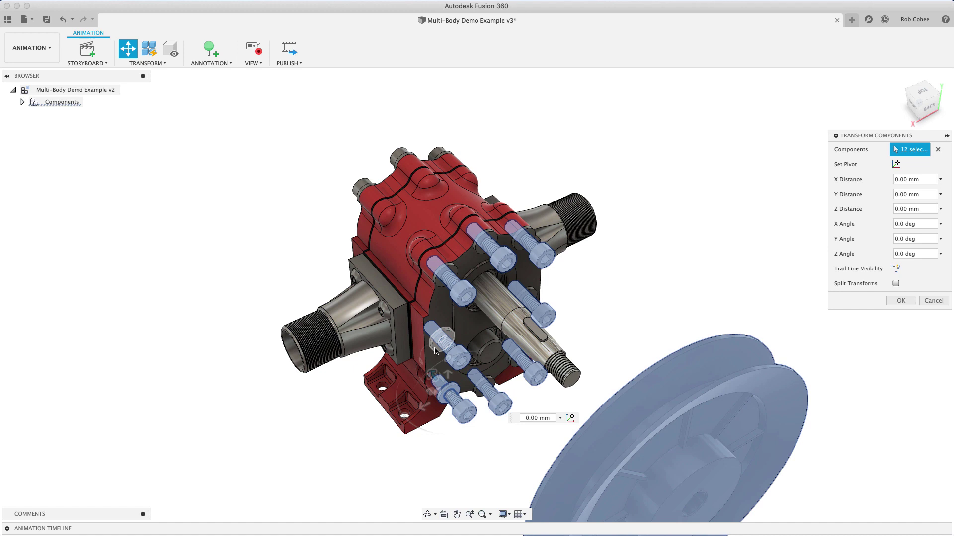
click(441, 313)
click(441, 287)
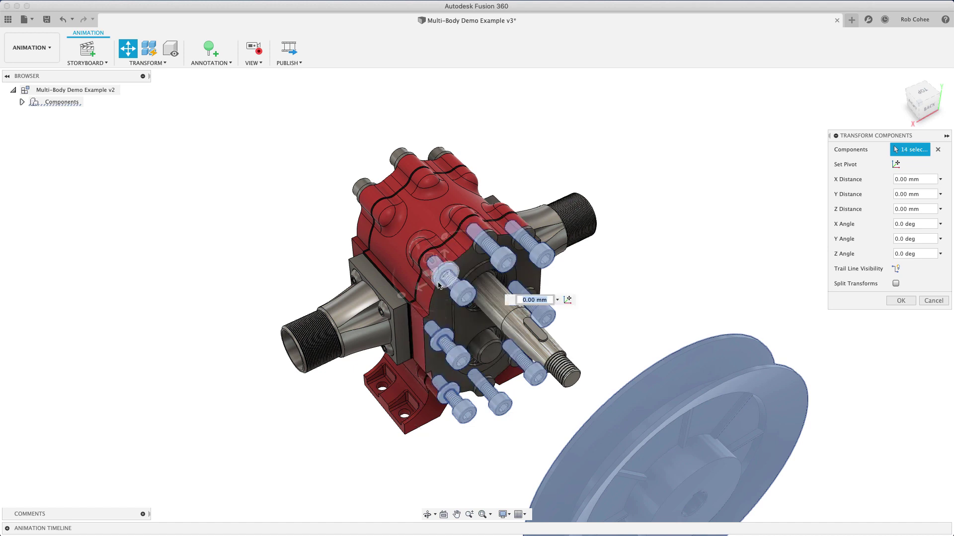
click(480, 253)
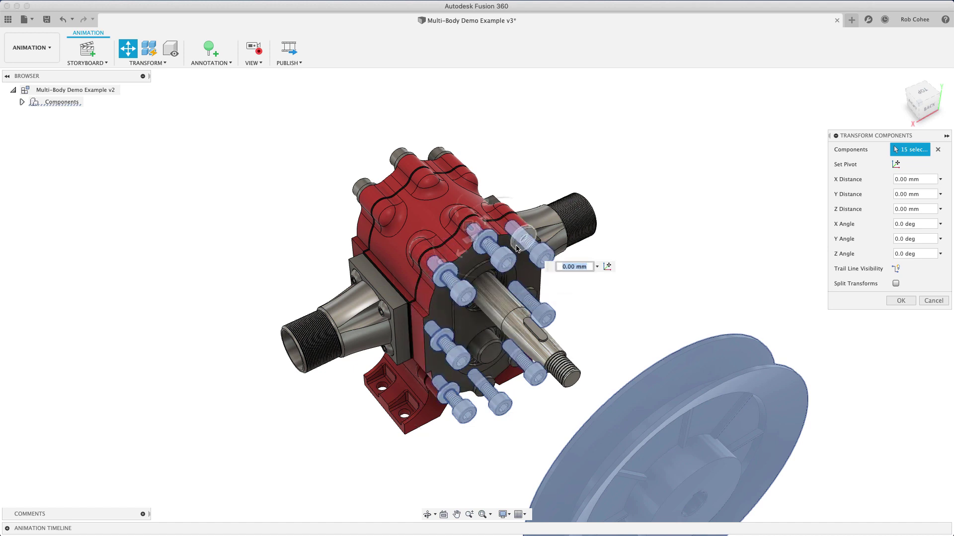
click(518, 249)
click(533, 291)
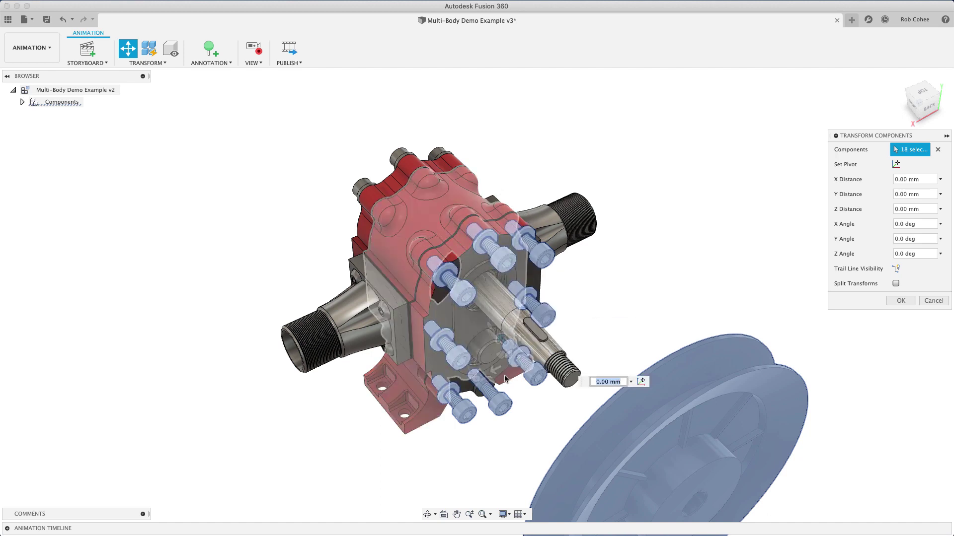
click(495, 385)
click(494, 385)
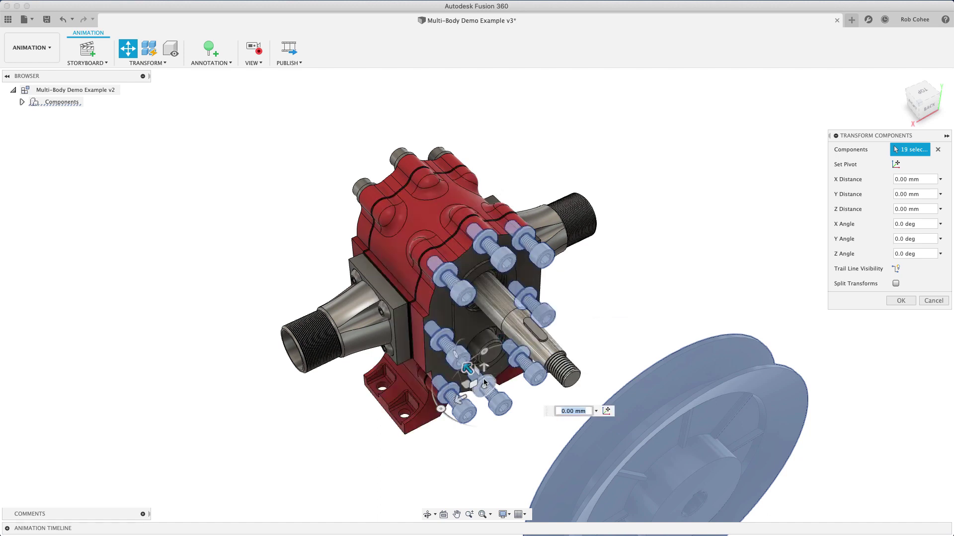
drag(467, 370, 515, 417)
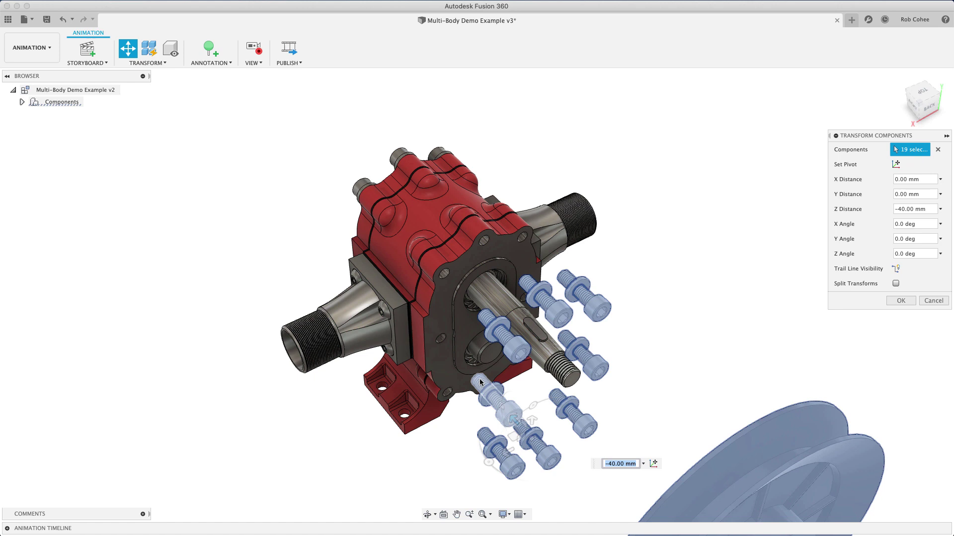
Select the upper and lower retaining rings and slide them out along the shaft
click(446, 326)
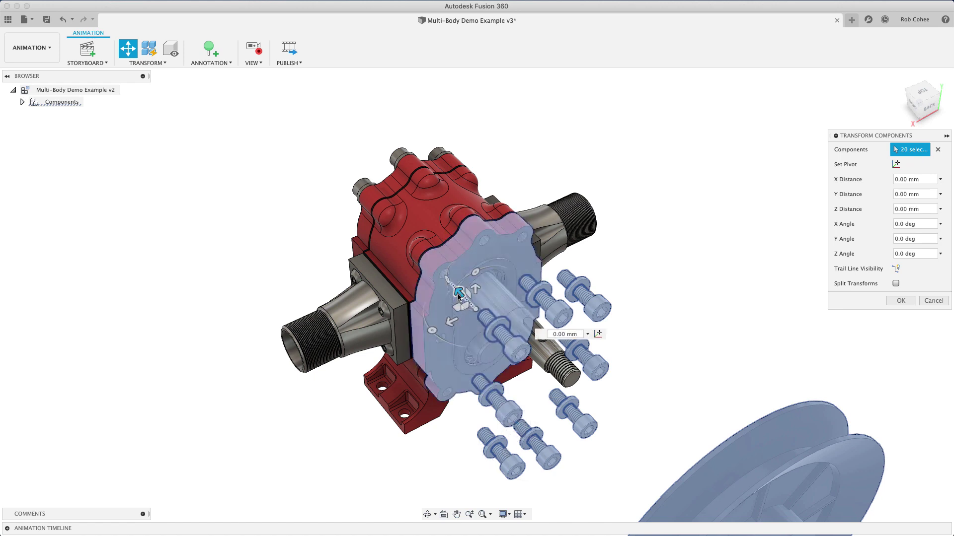
click(444, 324)
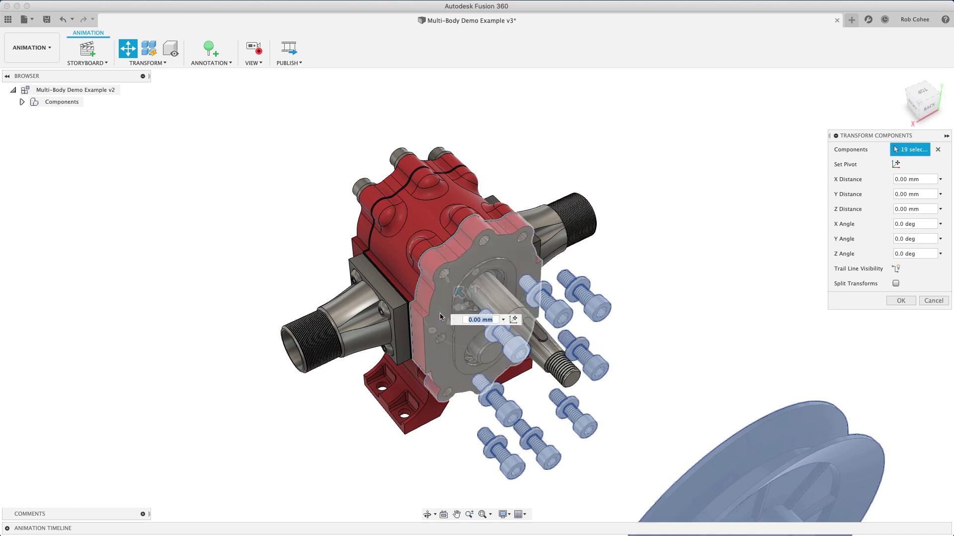
scroll(475, 370, up, 5)
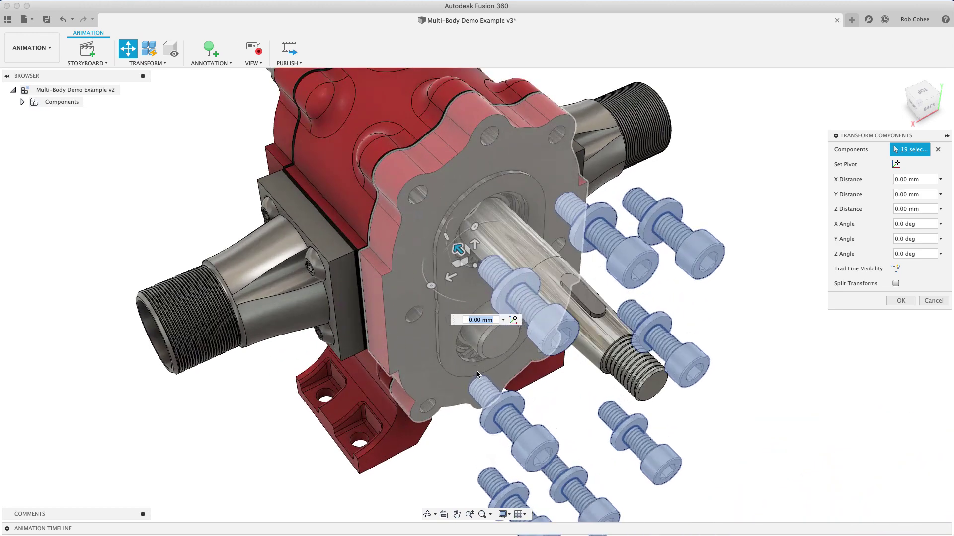
scroll(476, 370, up, 3)
click(468, 348)
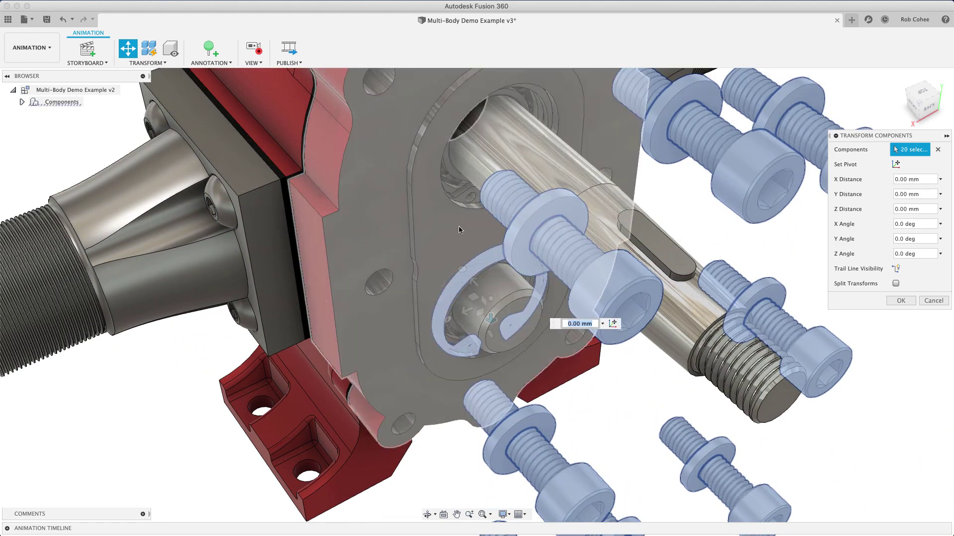
click(466, 198)
scroll(458, 198, down, 6)
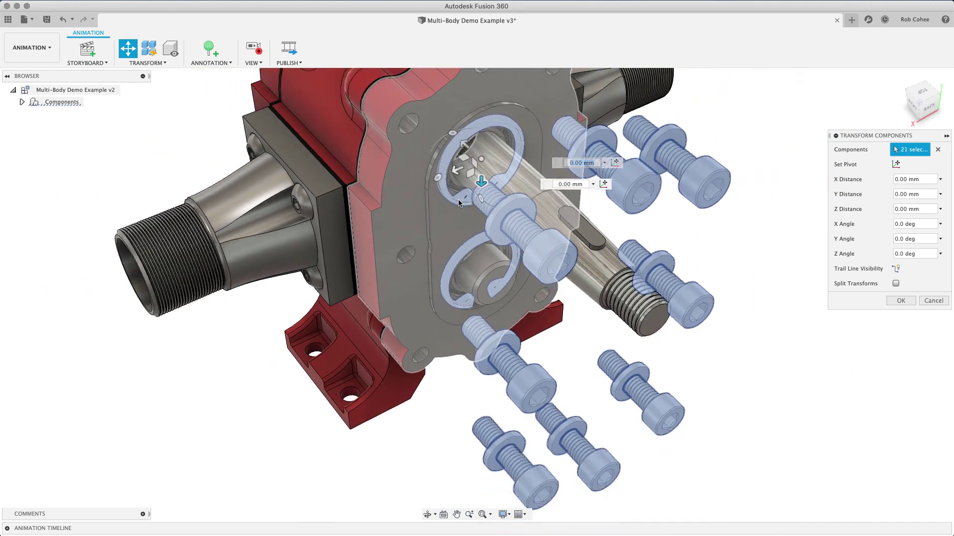
drag(460, 151, 499, 198)
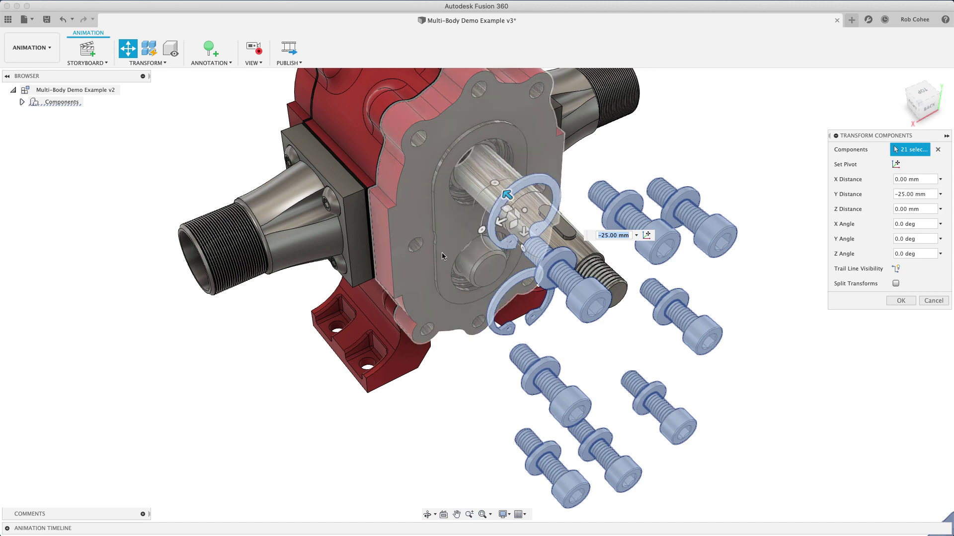
Add both bosses and the faceplate, pull the group to -105 mm along Z, and confirm
scroll(442, 253, up, 4)
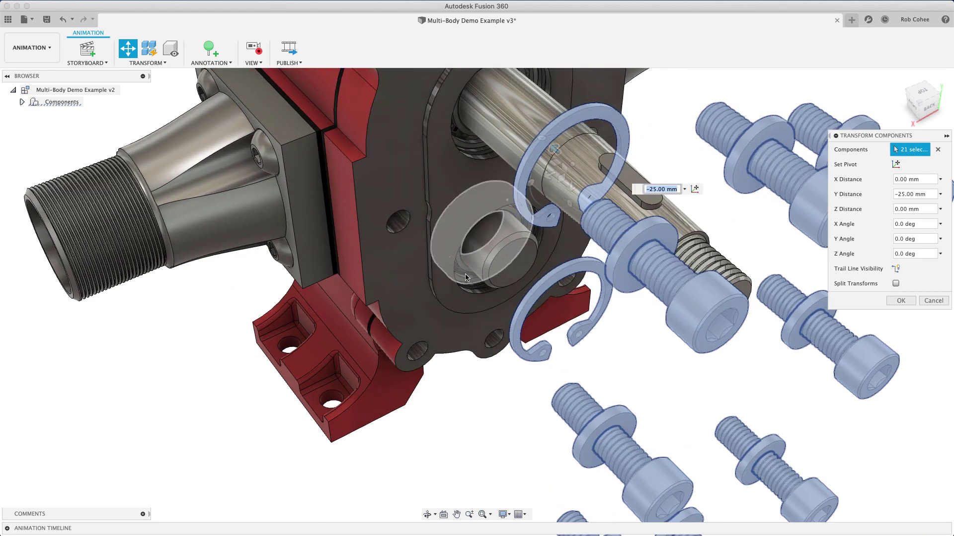
click(465, 279)
click(469, 148)
scroll(467, 180, down, 5)
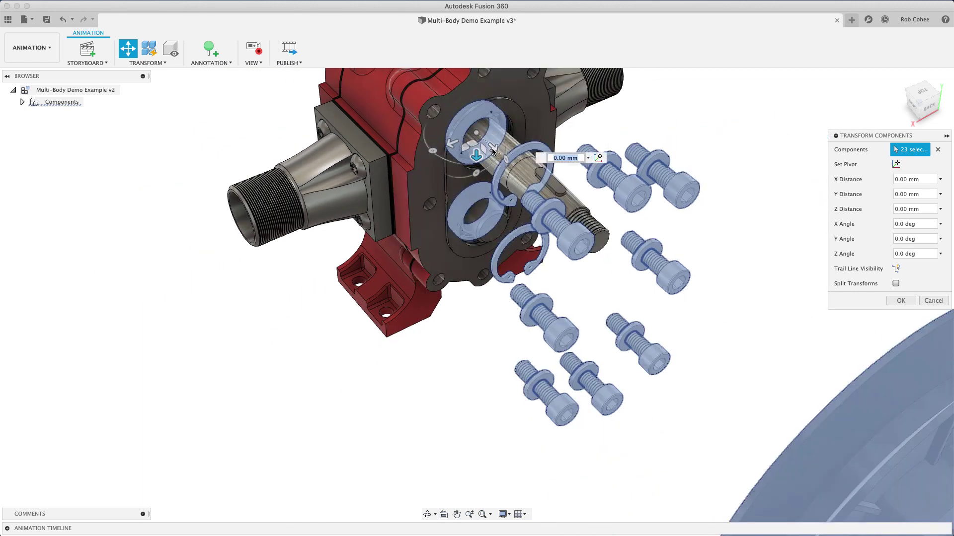
drag(492, 151, 548, 200)
click(454, 186)
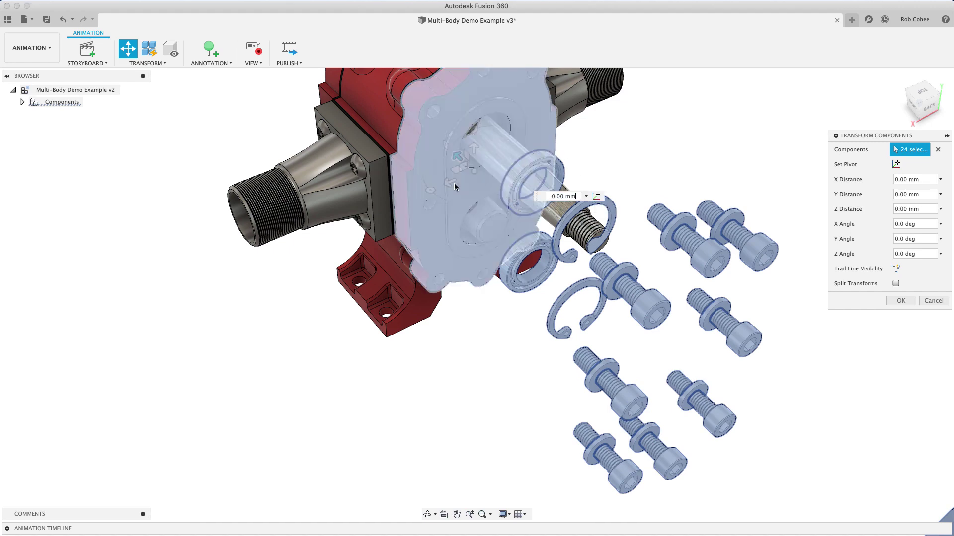
drag(457, 157, 618, 337)
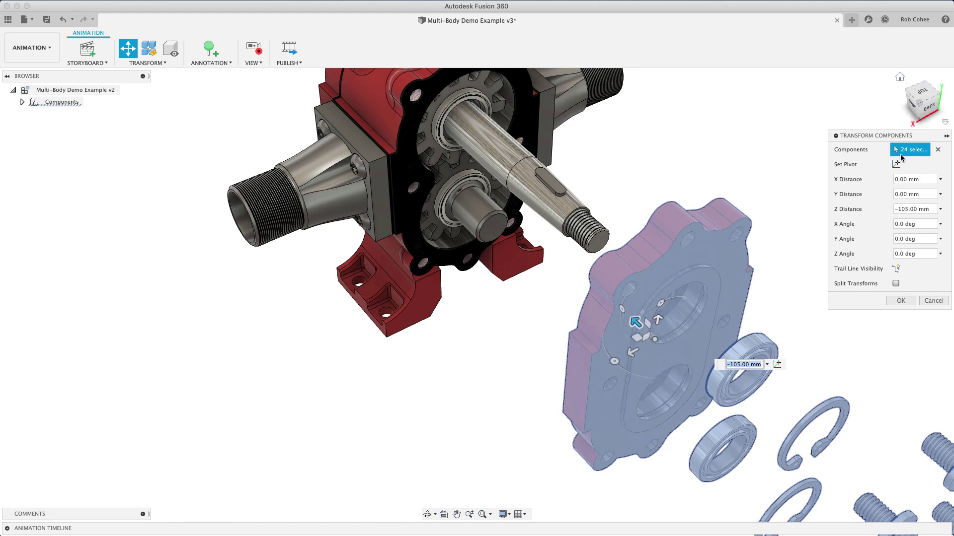
click(901, 301)
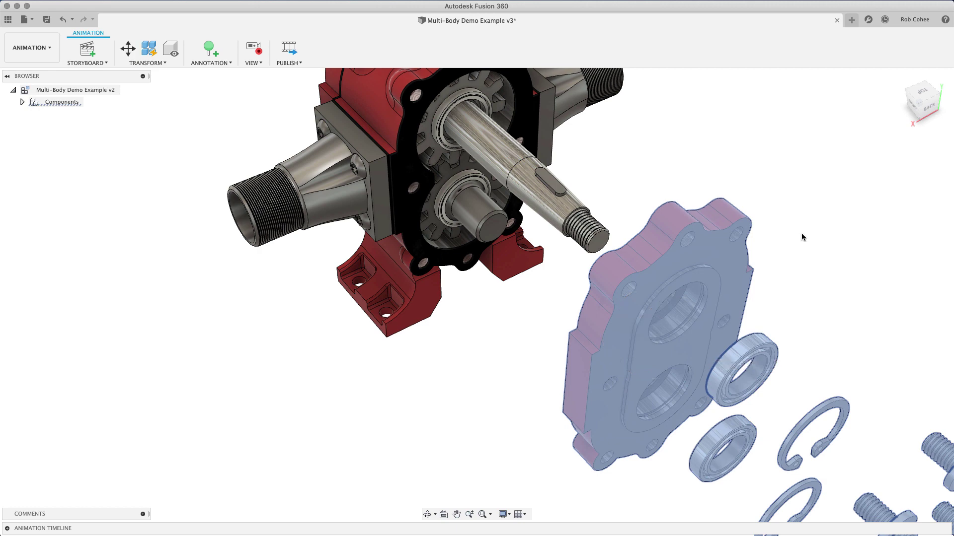
Return to the Home view and zoom in on the pump's front cover end
click(900, 81)
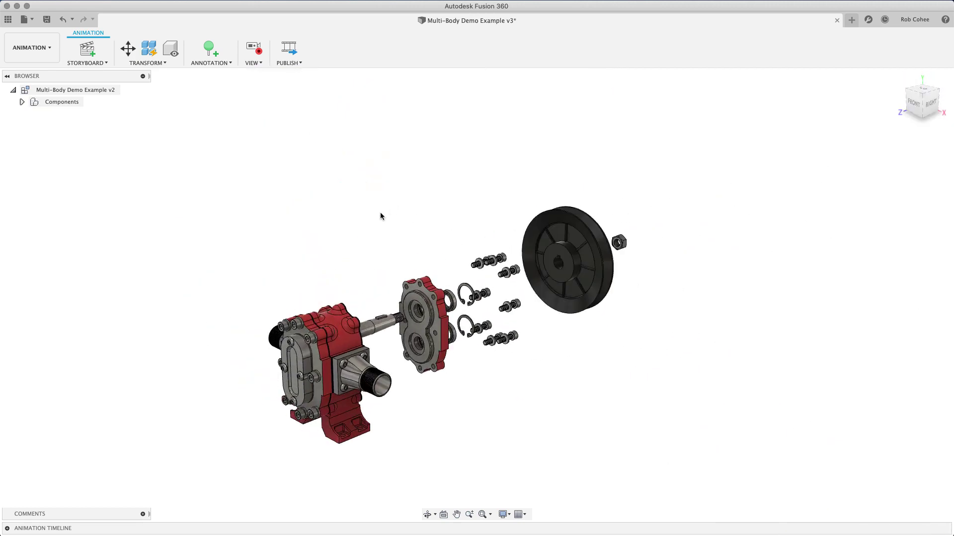
middle_drag(302, 270, 454, 214)
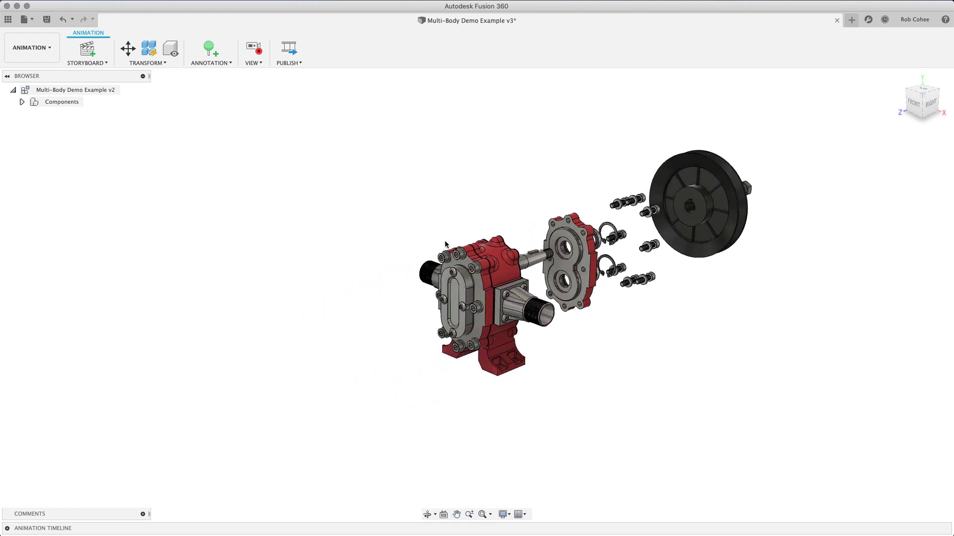
scroll(430, 339, up, 2)
scroll(430, 340, up, 4)
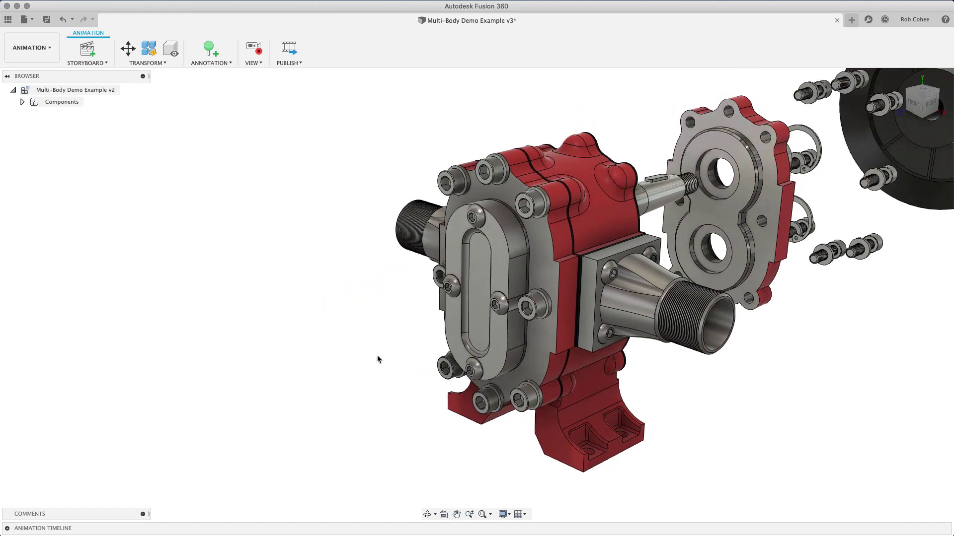
Pull the four front cover bolts and the oval cover plate out to 60 mm
click(128, 49)
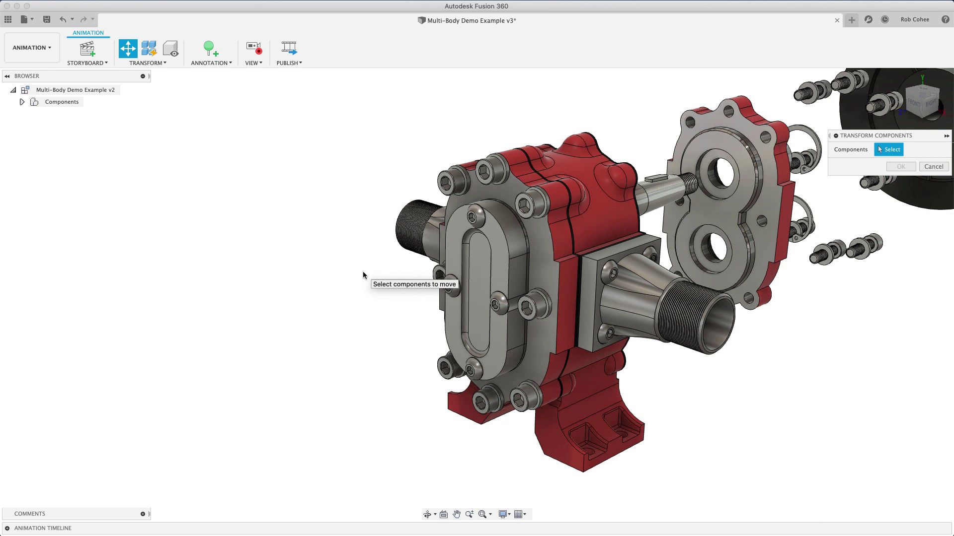
click(460, 221)
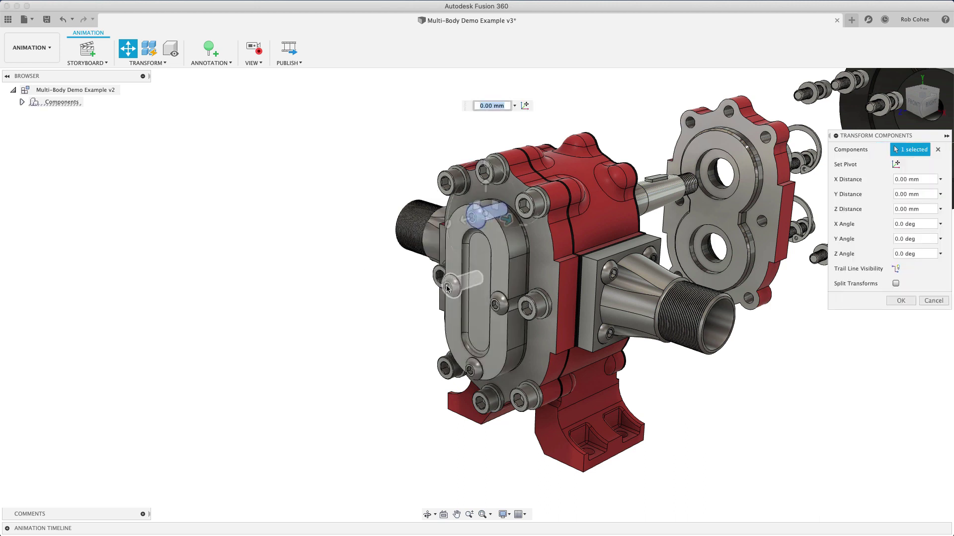
click(459, 373)
click(464, 371)
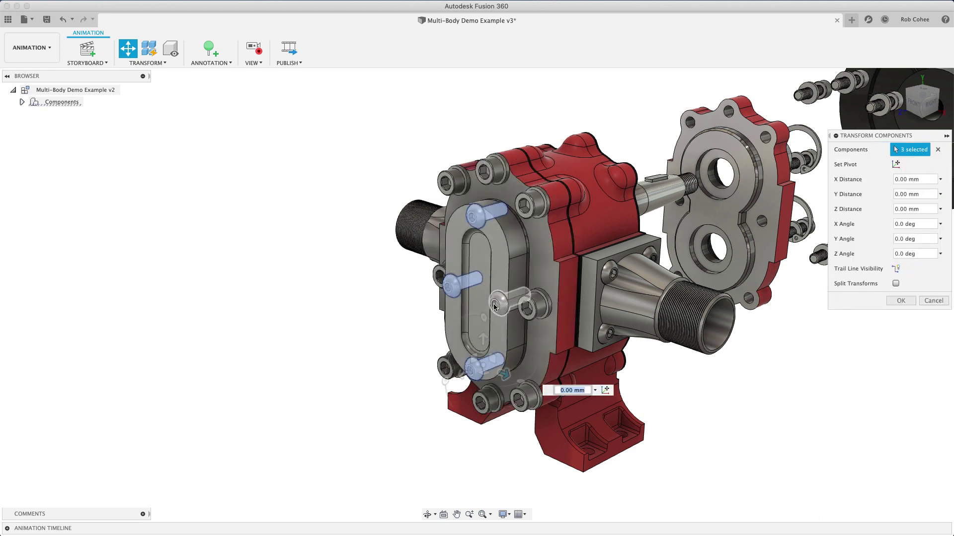
click(460, 326)
drag(487, 310, 403, 332)
click(463, 298)
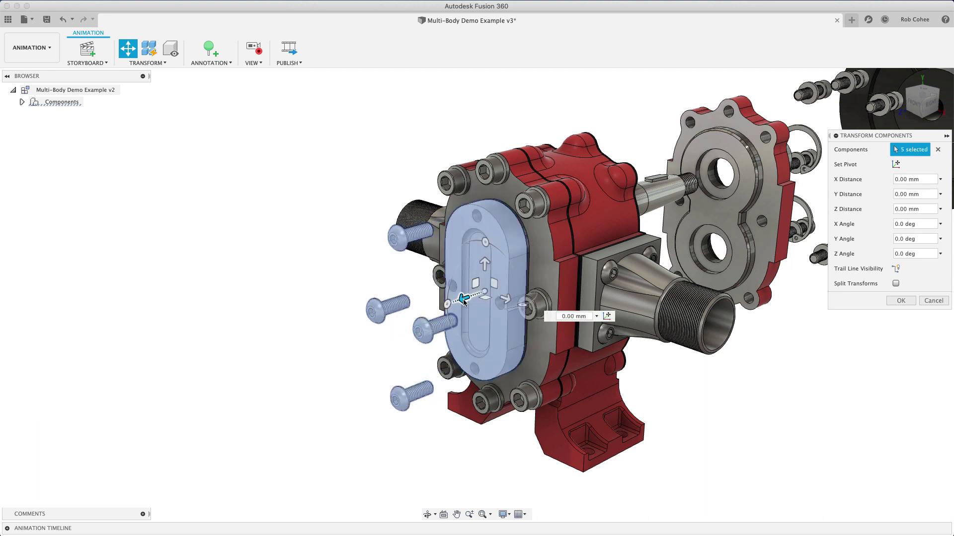
drag(463, 302, 356, 334)
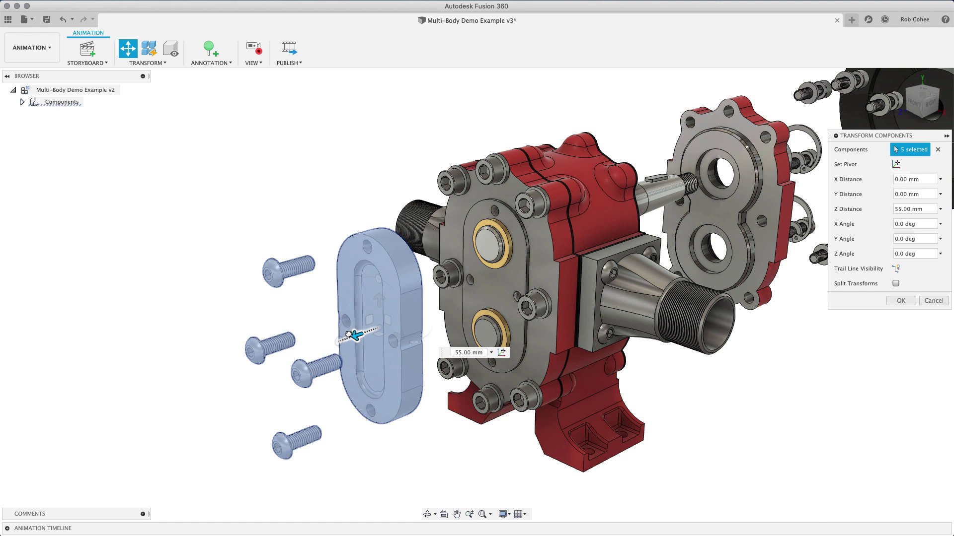
drag(350, 336, 341, 334)
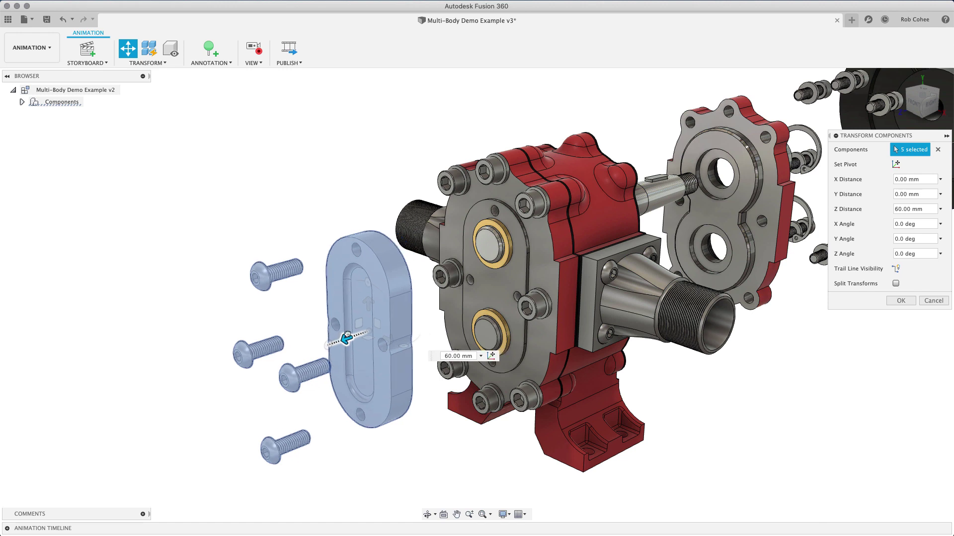
Add both bushings and pull them out of the housing to -60 mm
click(504, 351)
click(507, 265)
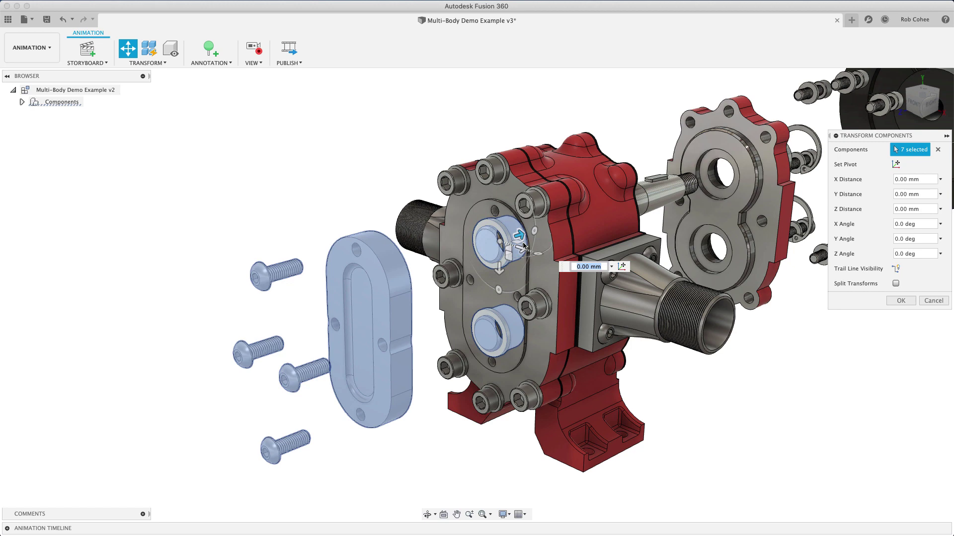
drag(523, 245, 415, 268)
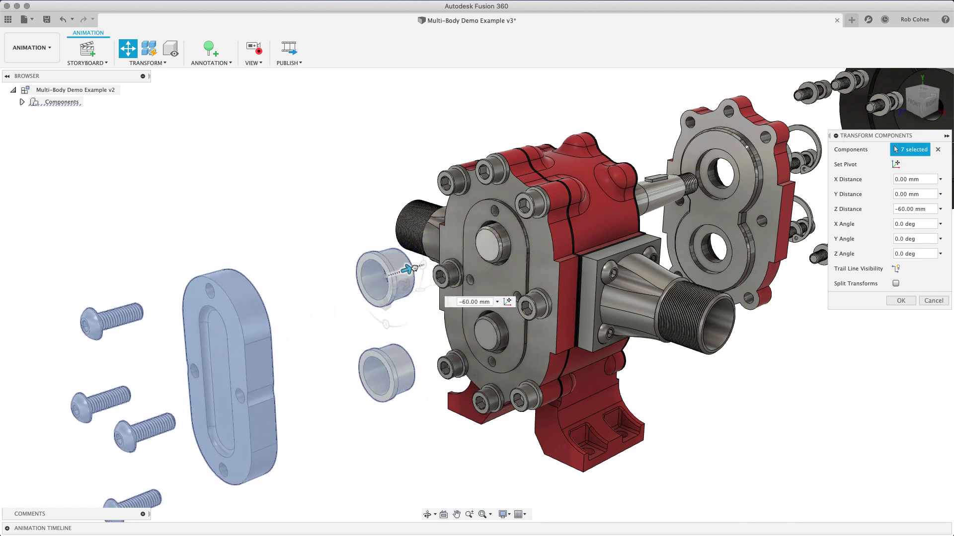
middle_drag(415, 308, 429, 322)
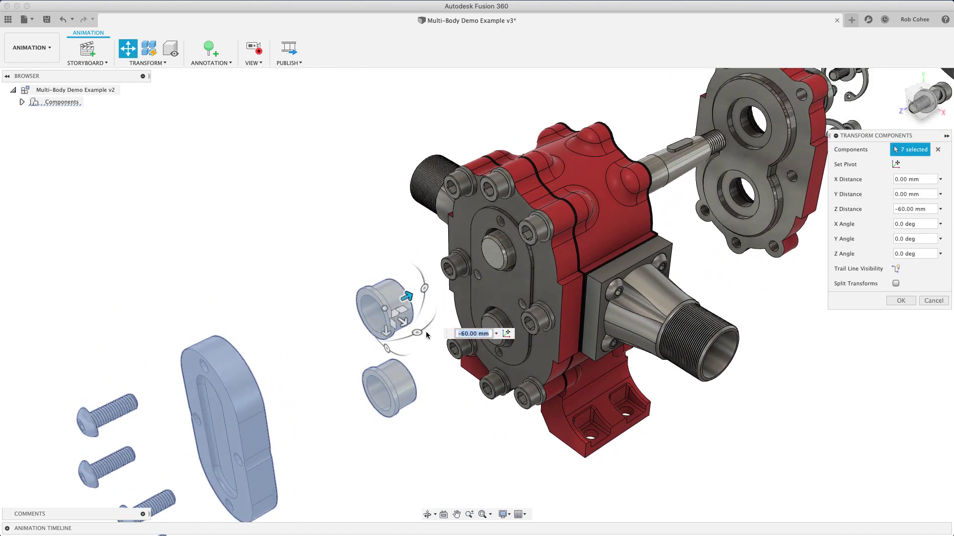
Back the eight front cover cap screws 10 mm out of the housing
click(454, 349)
click(449, 269)
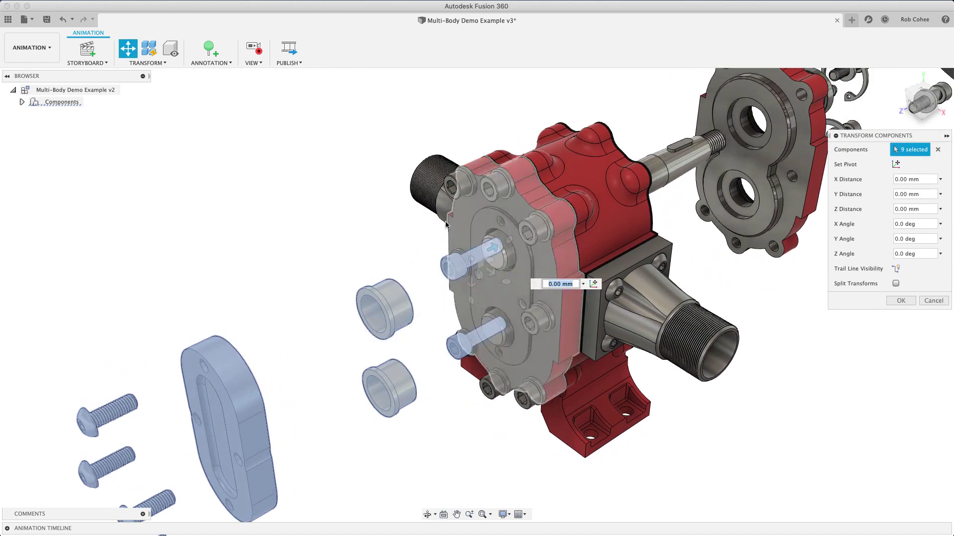
click(453, 188)
click(491, 190)
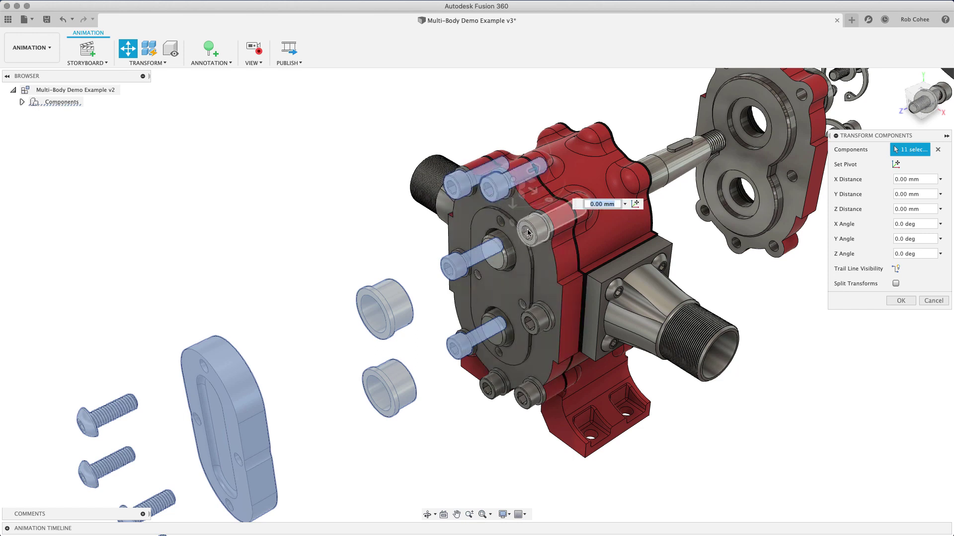
click(529, 232)
click(534, 323)
click(527, 395)
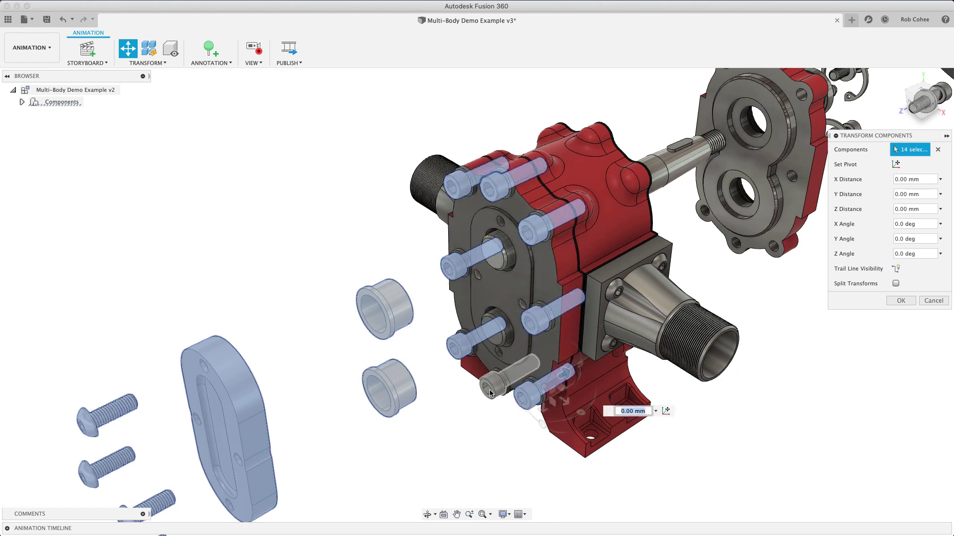
click(490, 393)
drag(529, 368, 515, 374)
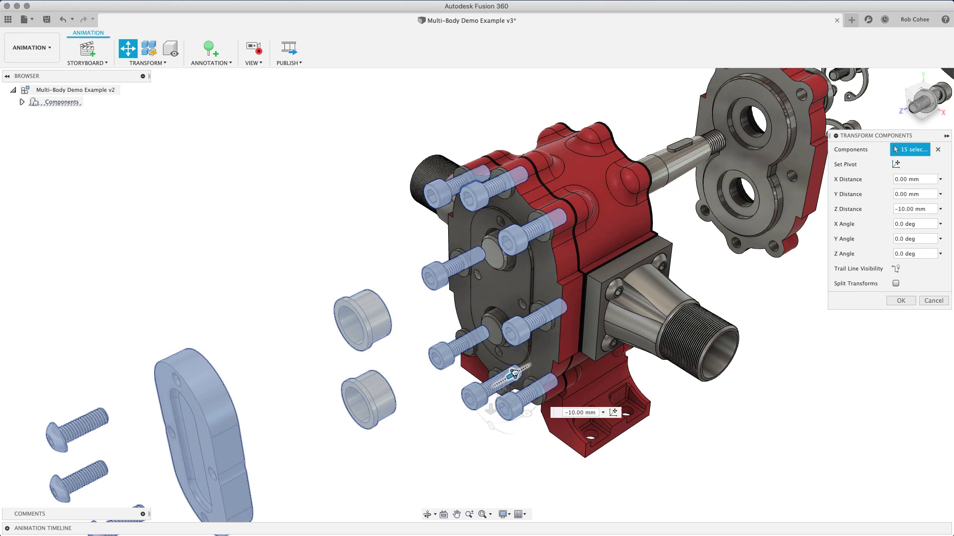
Add the cover and all the bolt washers to the moving selection
click(445, 250)
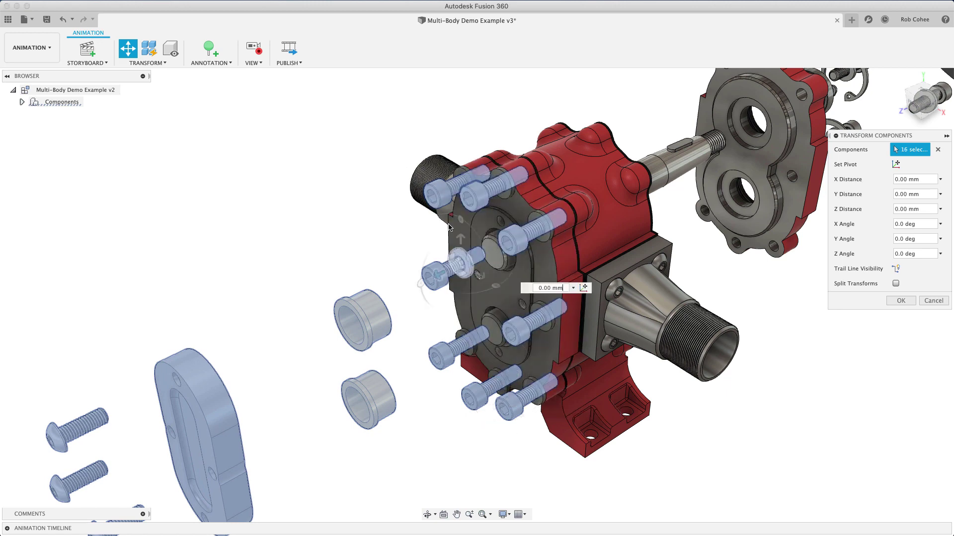
click(456, 172)
click(503, 182)
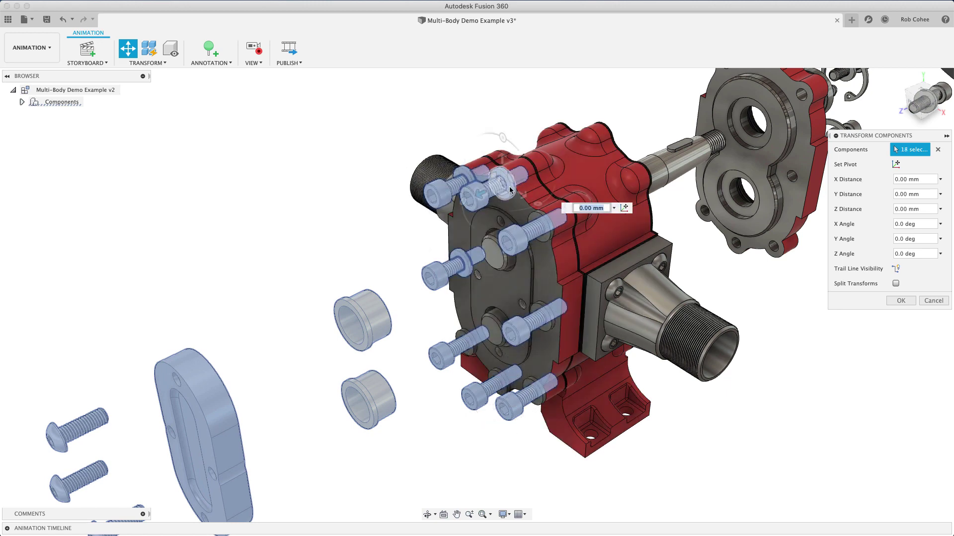
click(543, 226)
click(538, 310)
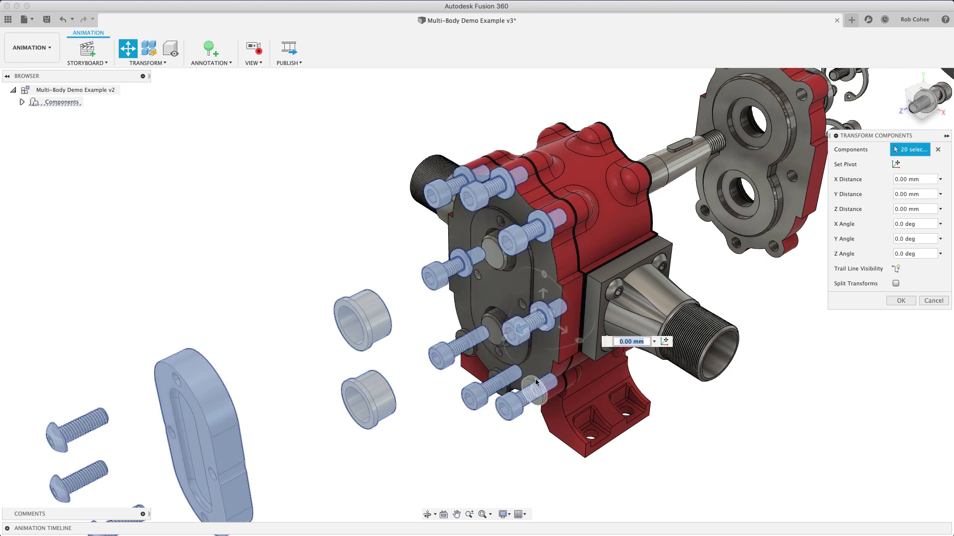
click(496, 374)
click(493, 376)
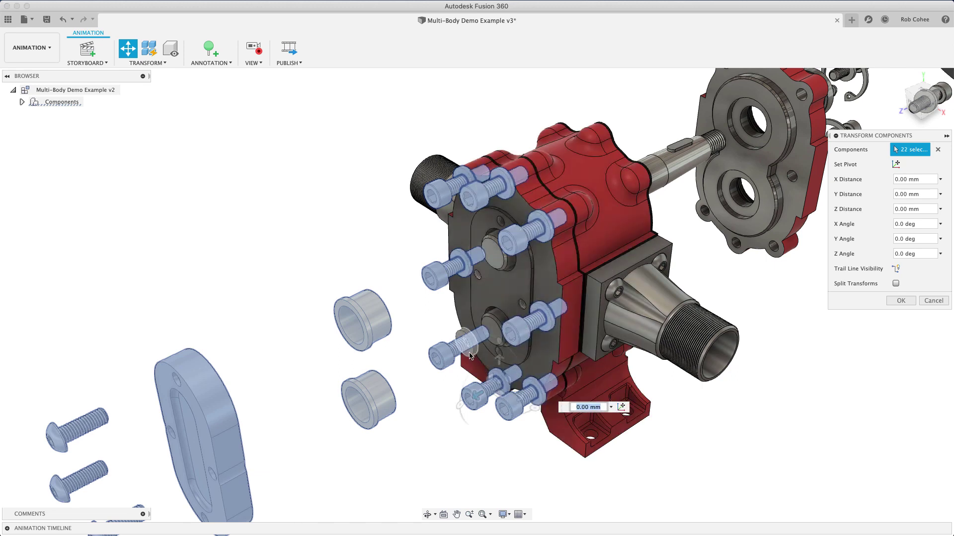
click(469, 356)
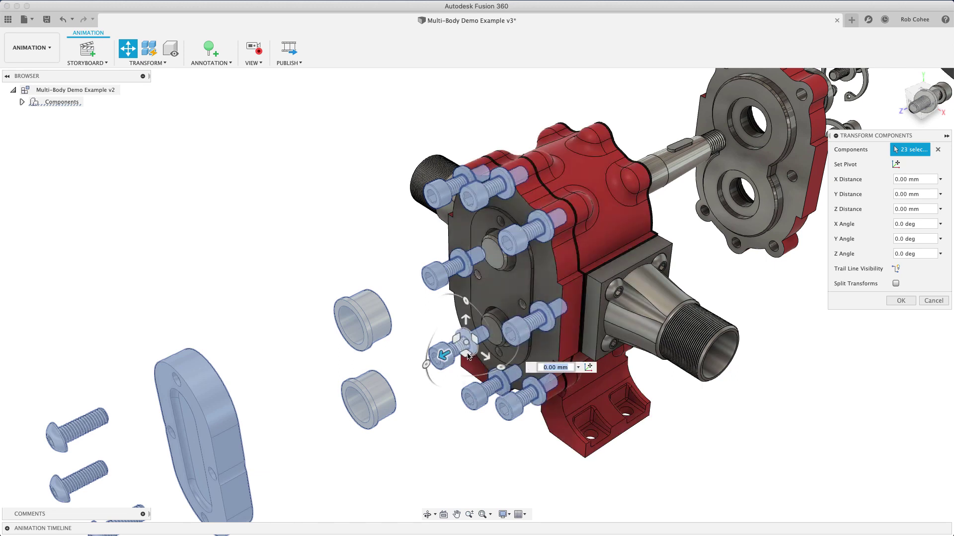
Pull screws and washers out 45 mm, add cover plate and gasket, and accept the 55 mm move
drag(443, 354, 360, 400)
click(507, 300)
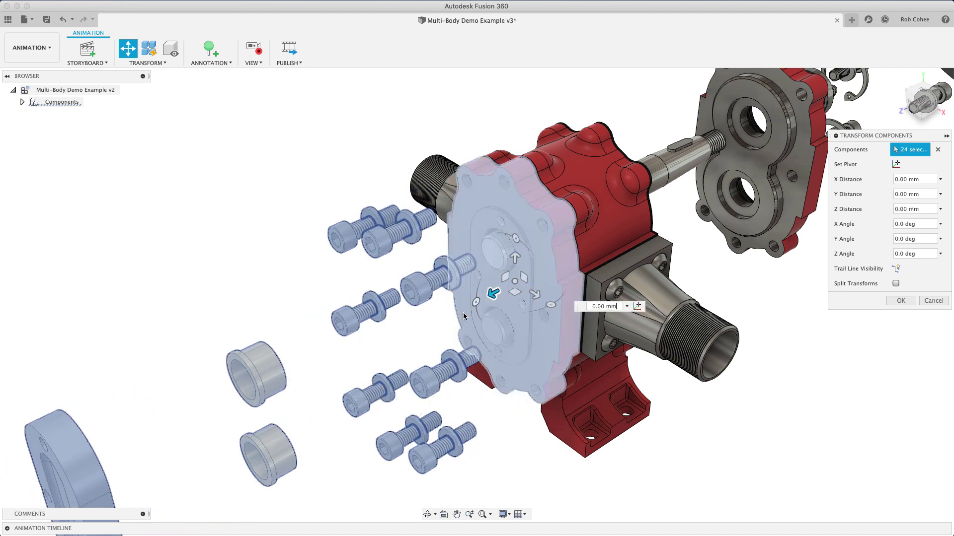
drag(490, 293, 363, 362)
click(490, 281)
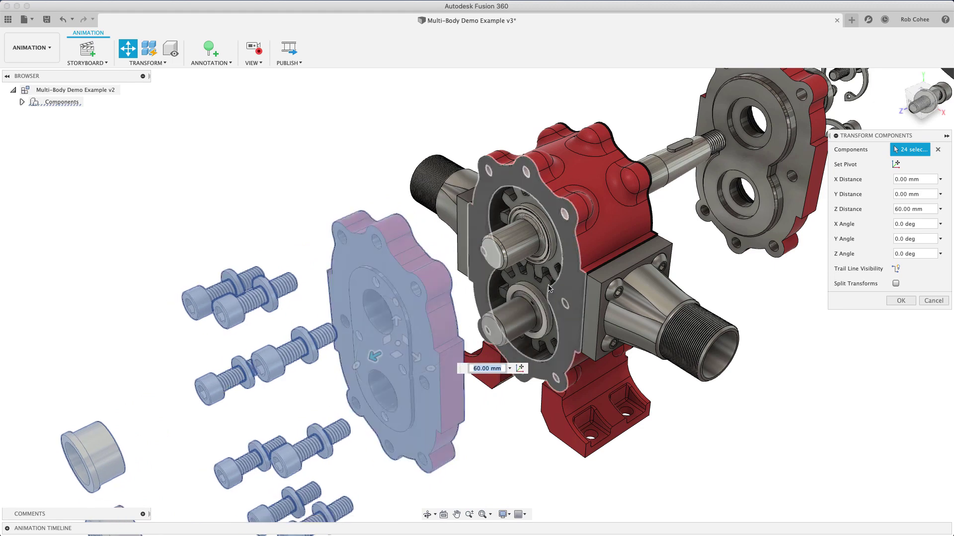
drag(502, 289, 388, 322)
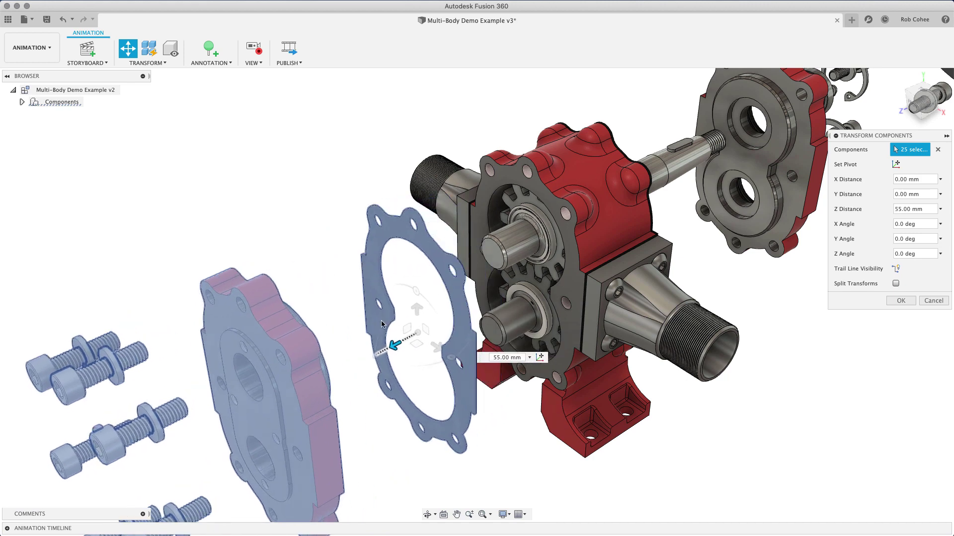
click(899, 76)
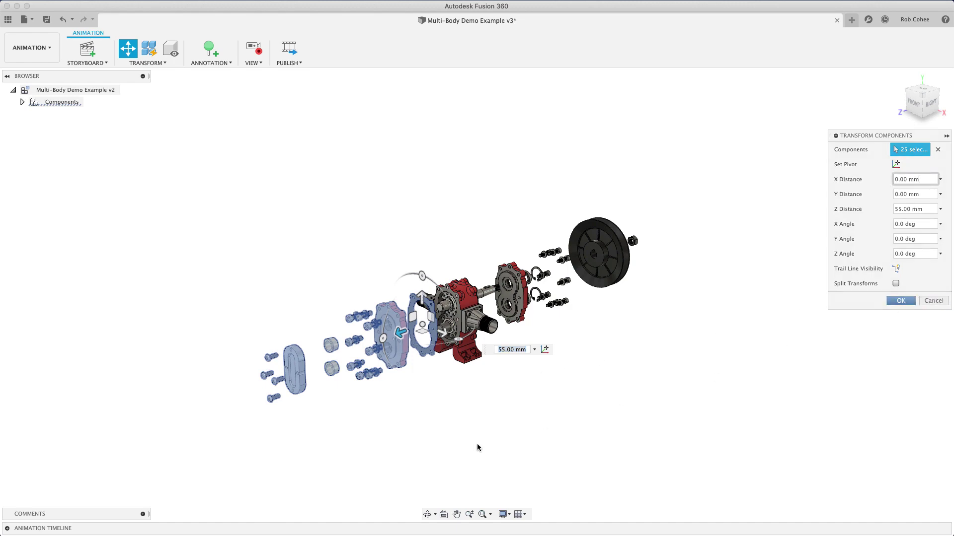
key(Return)
Shift the black gasket 30 mm toward the front plate, then select the outlet nozzle
click(406, 396)
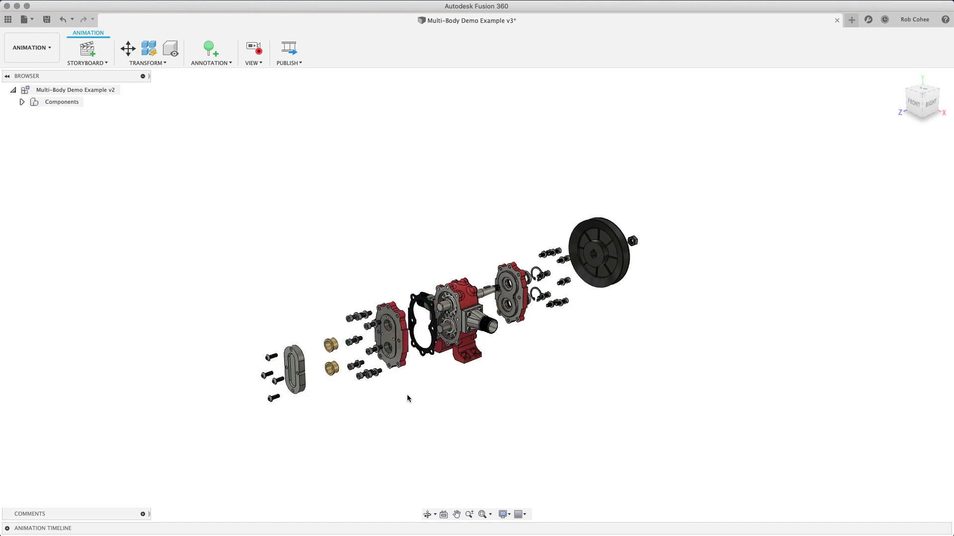
key(F6)
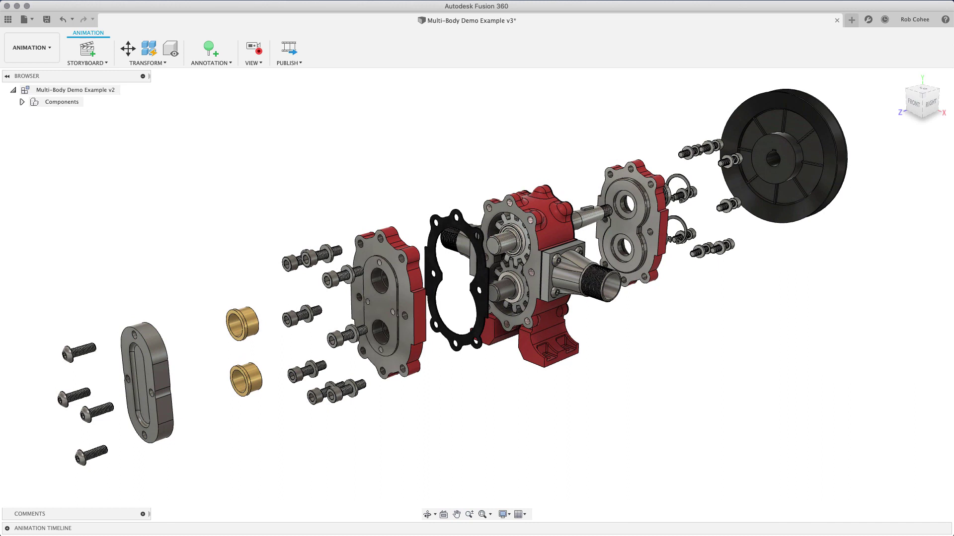
click(128, 48)
click(433, 311)
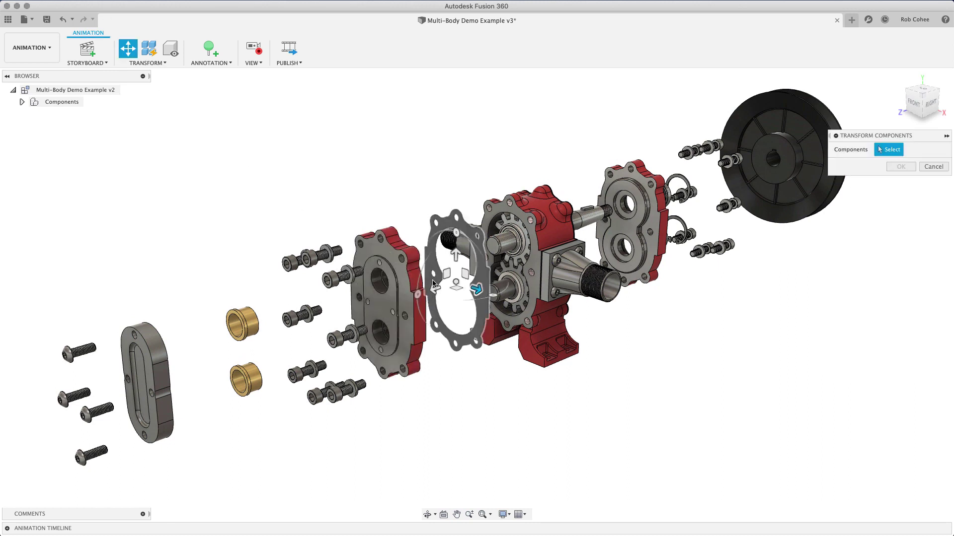
drag(433, 286, 390, 300)
click(506, 377)
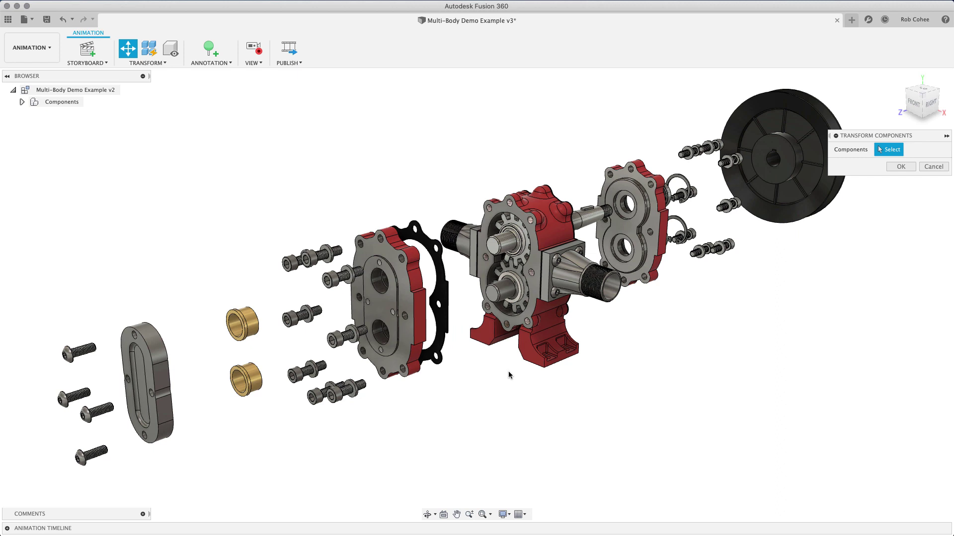
click(564, 296)
scroll(563, 296, up, 5)
Select the outlet flange and all four outlet bolts, then push the bolts out along their axis
click(551, 289)
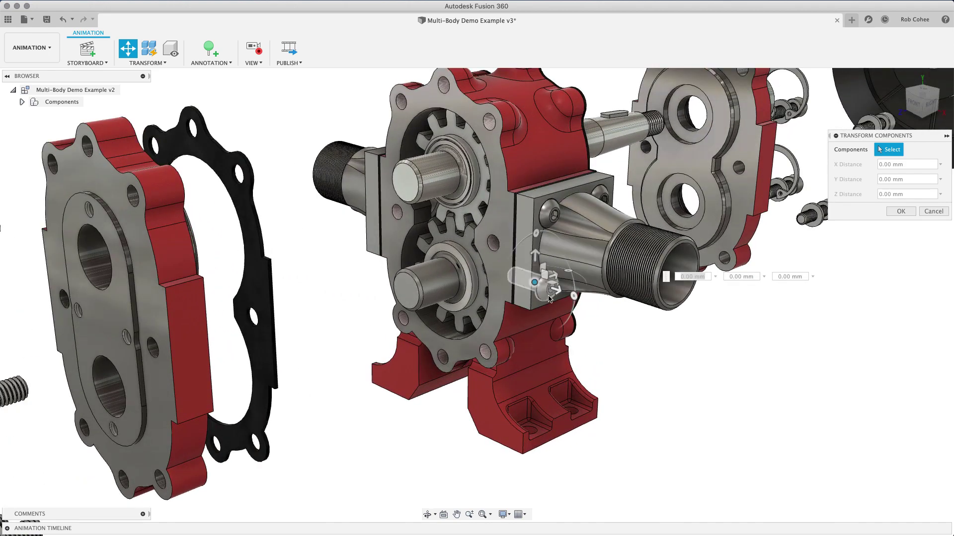
click(544, 284)
click(546, 211)
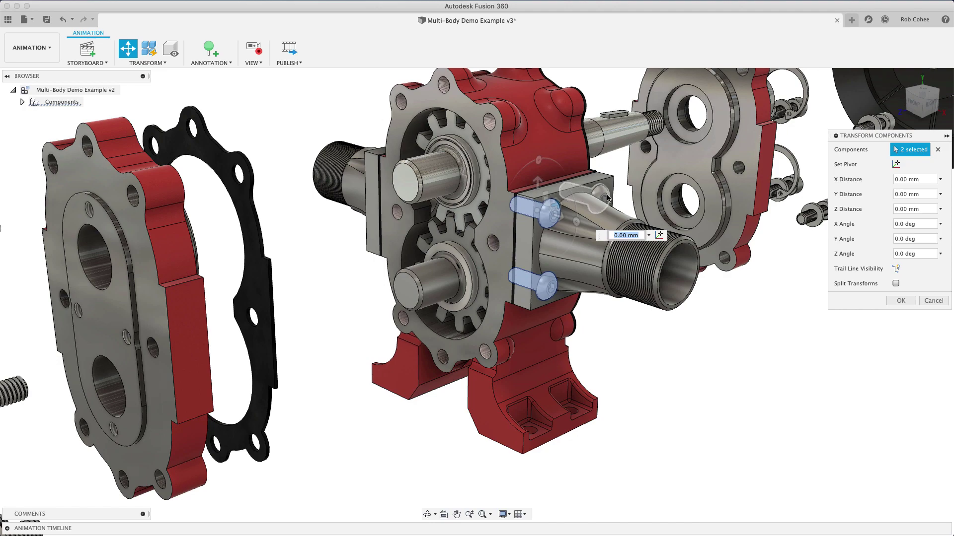
click(607, 197)
middle_drag(606, 198, 589, 204)
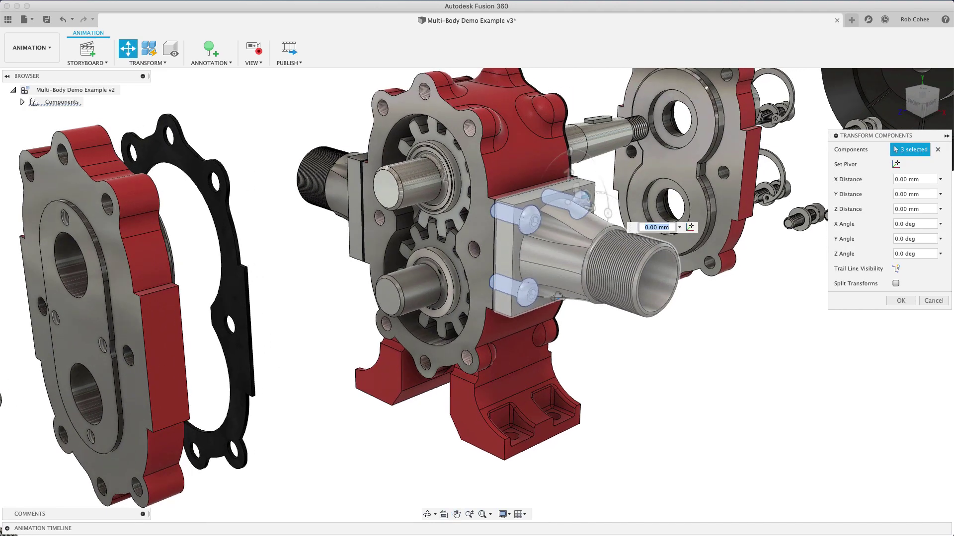
shift+middle_drag(557, 297, 507, 322)
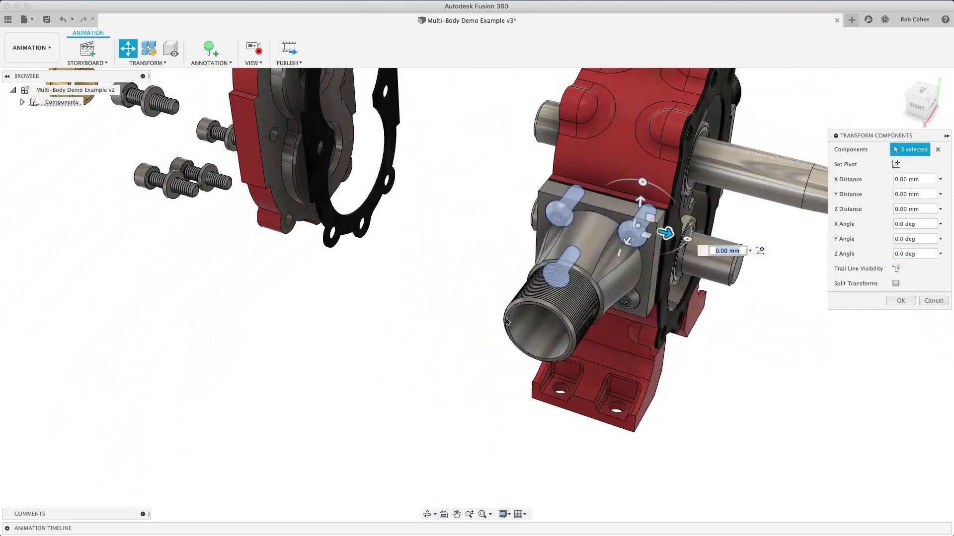
click(605, 272)
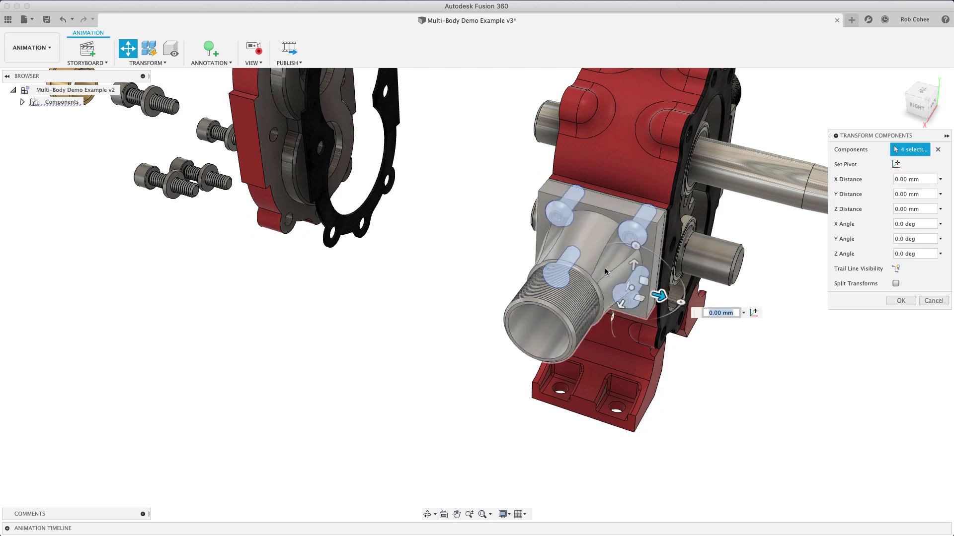
drag(620, 306, 504, 458)
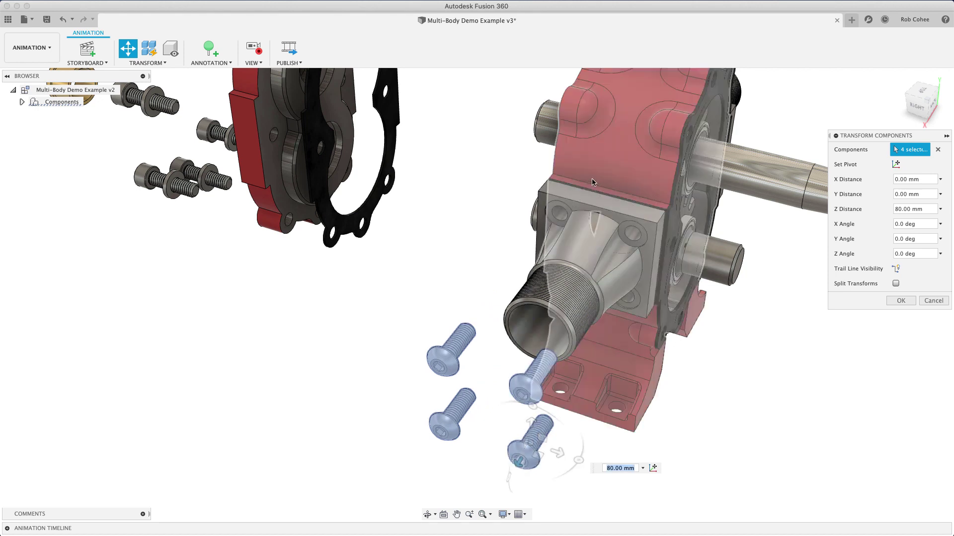
Add the outlet flange and gasket, and slide the whole outlet group 60 mm from the body
click(585, 212)
drag(562, 283, 541, 320)
click(596, 204)
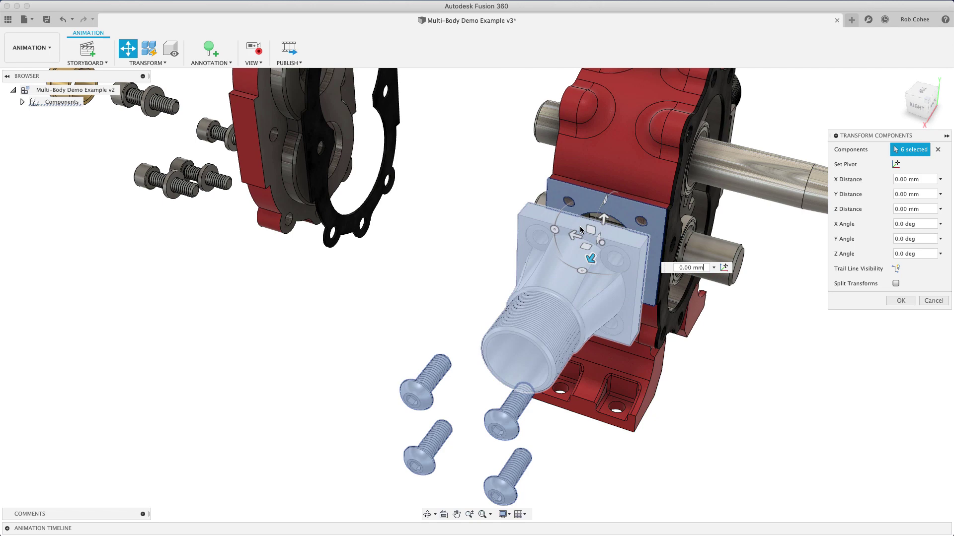
drag(588, 261, 537, 324)
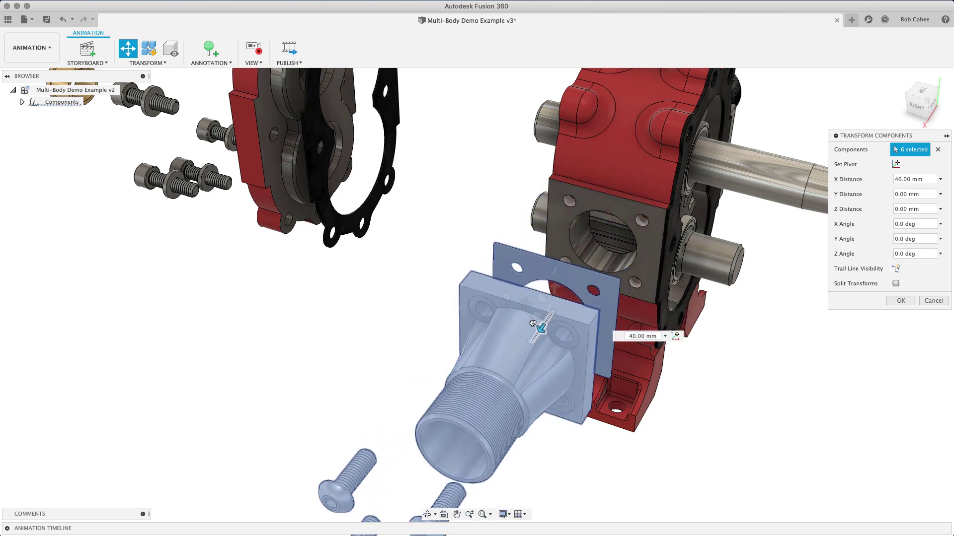
click(900, 79)
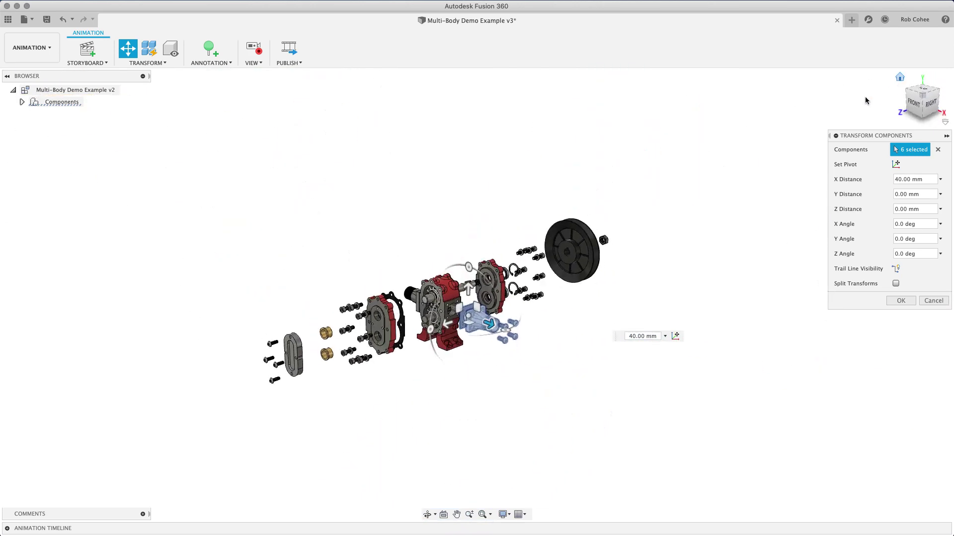
scroll(433, 343, up, 5)
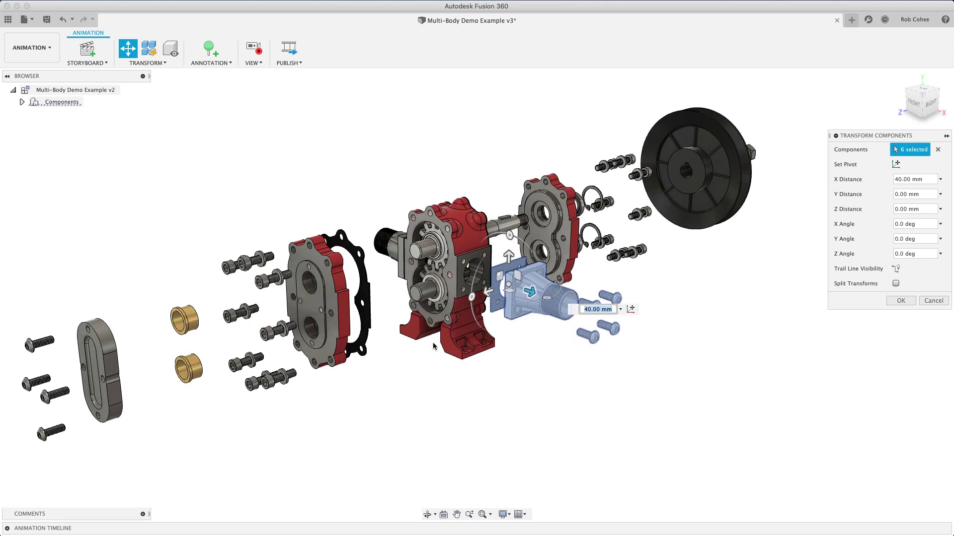
drag(529, 292, 545, 305)
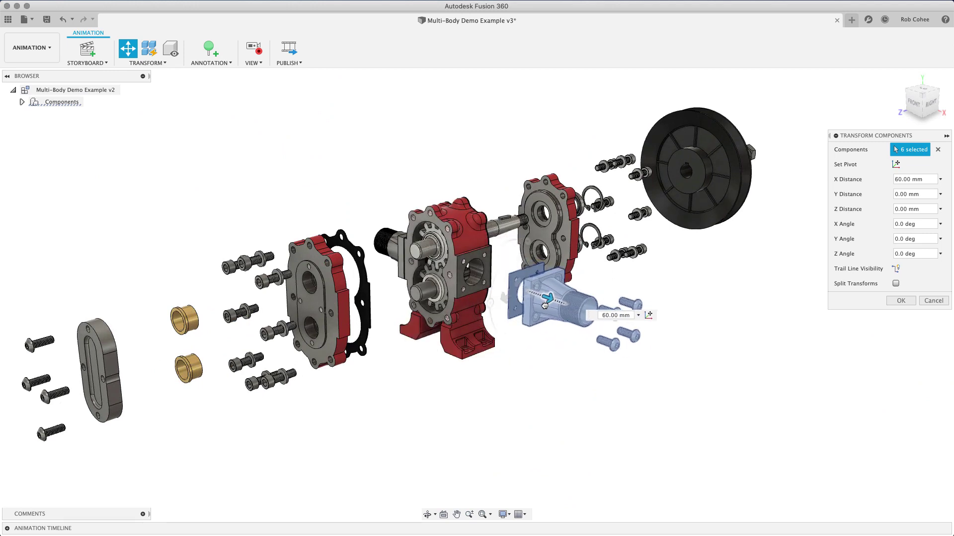
click(521, 395)
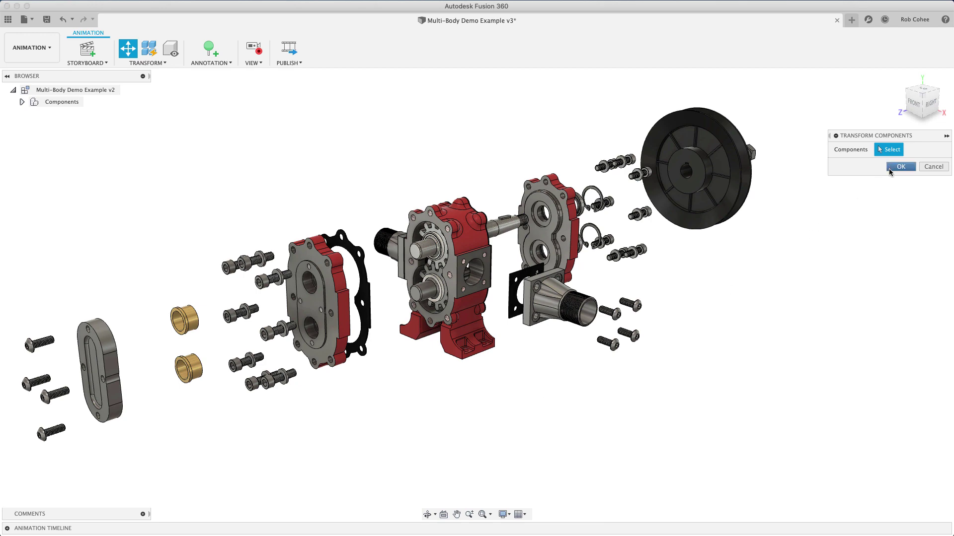
key(Escape)
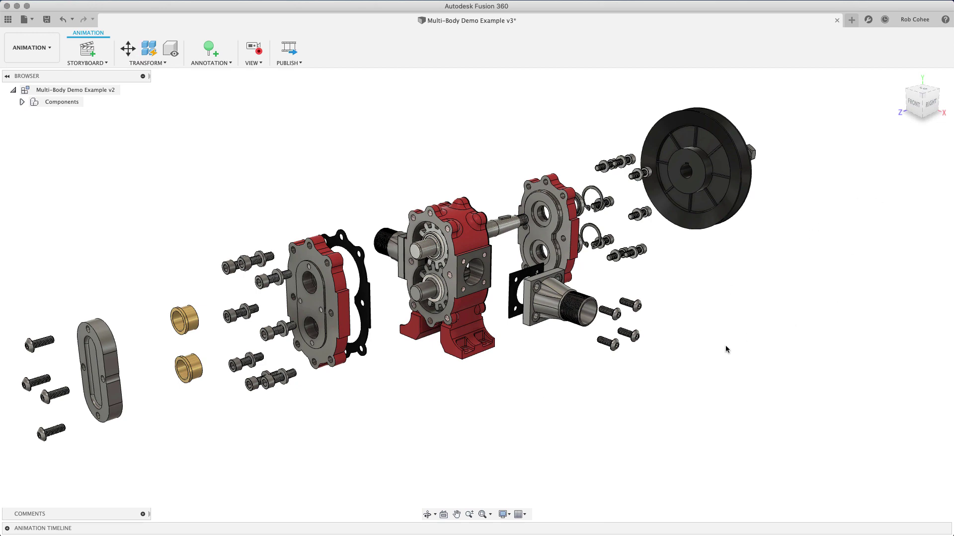
Shift the oval end plate and its bolts slightly back toward the bushings
middle_drag(516, 405, 563, 406)
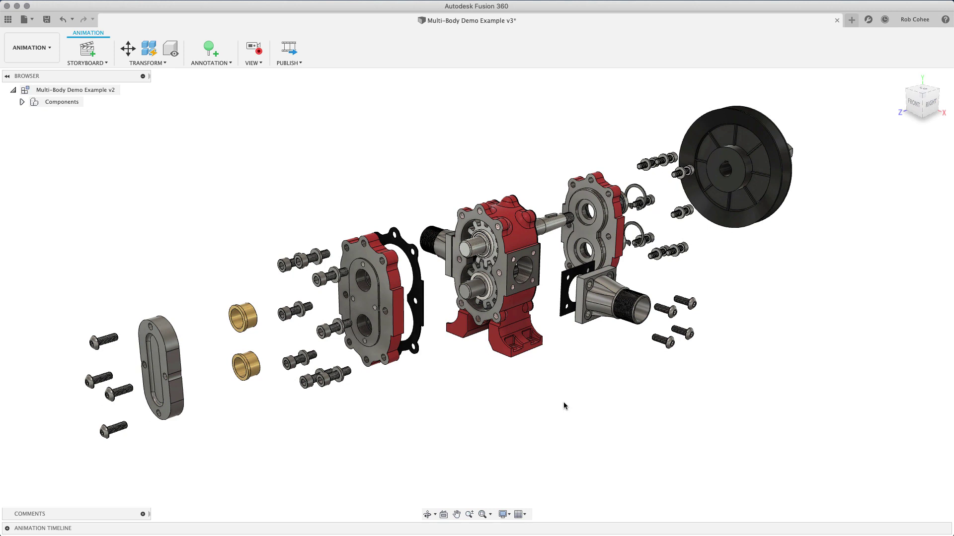
click(159, 333)
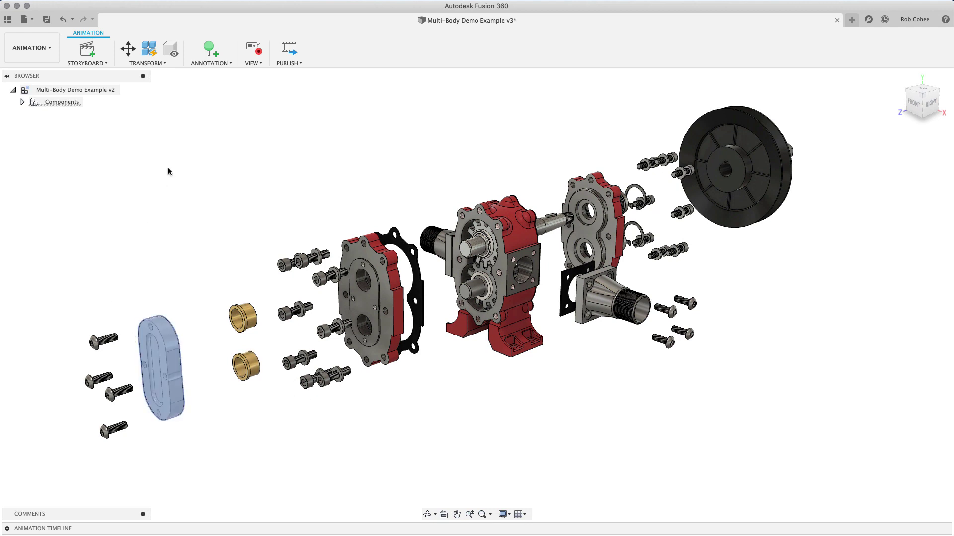
click(128, 48)
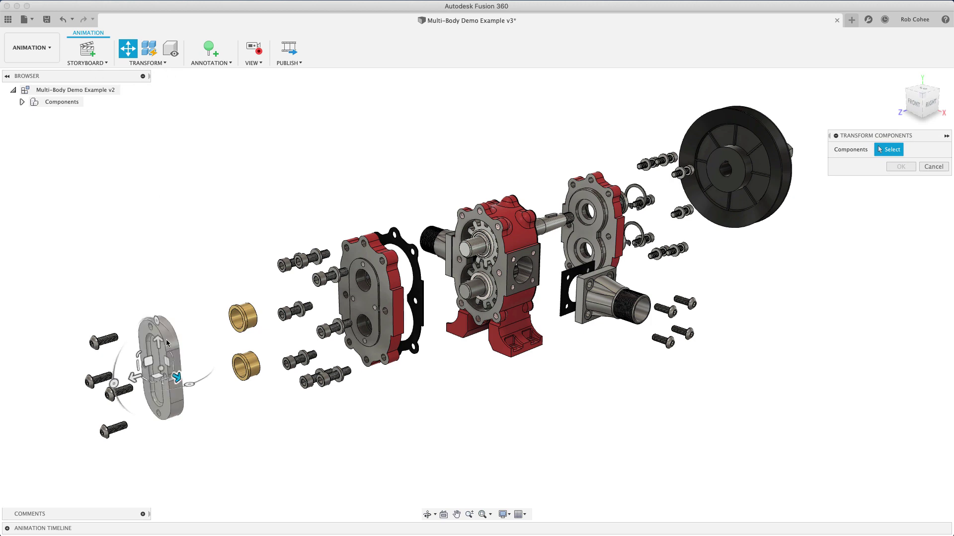
click(167, 343)
click(103, 340)
click(98, 380)
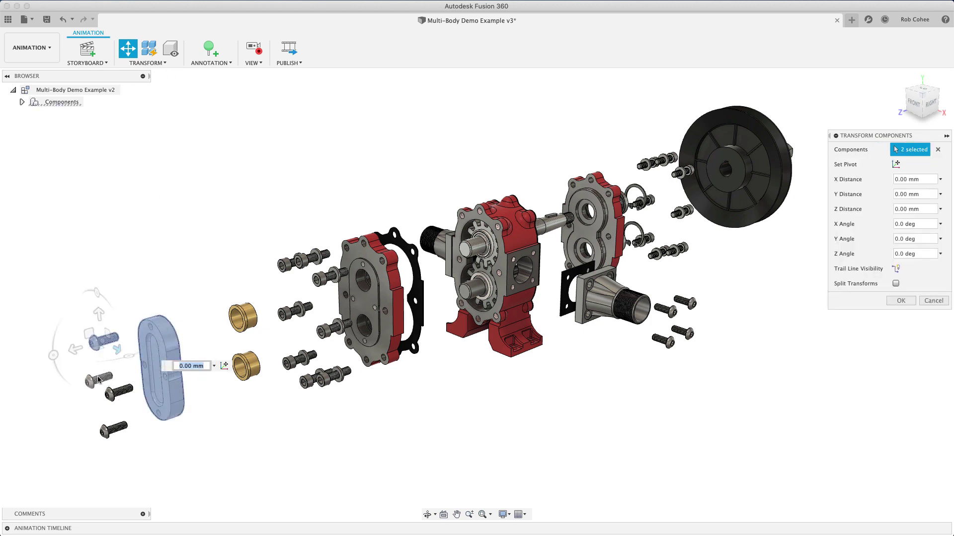
click(122, 395)
click(115, 430)
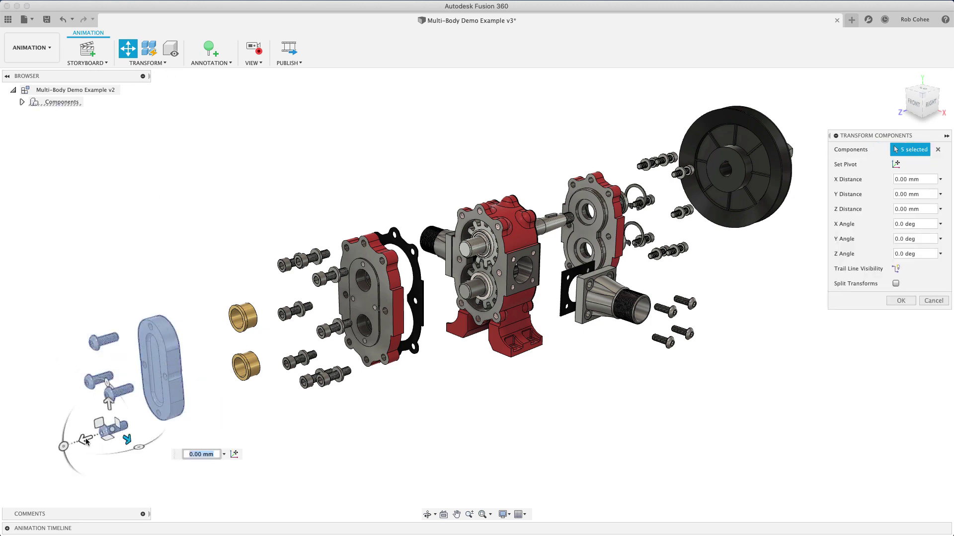
drag(85, 441, 113, 435)
click(823, 347)
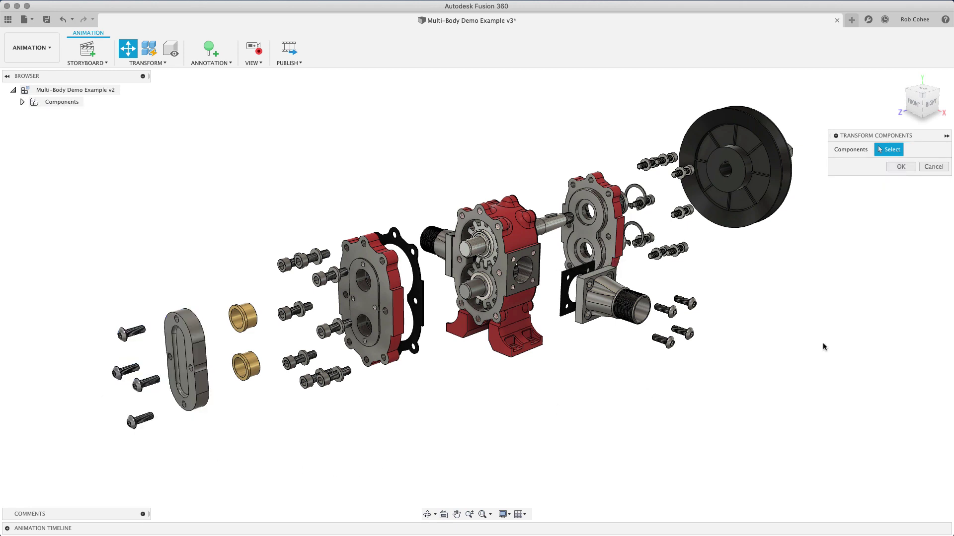
click(900, 166)
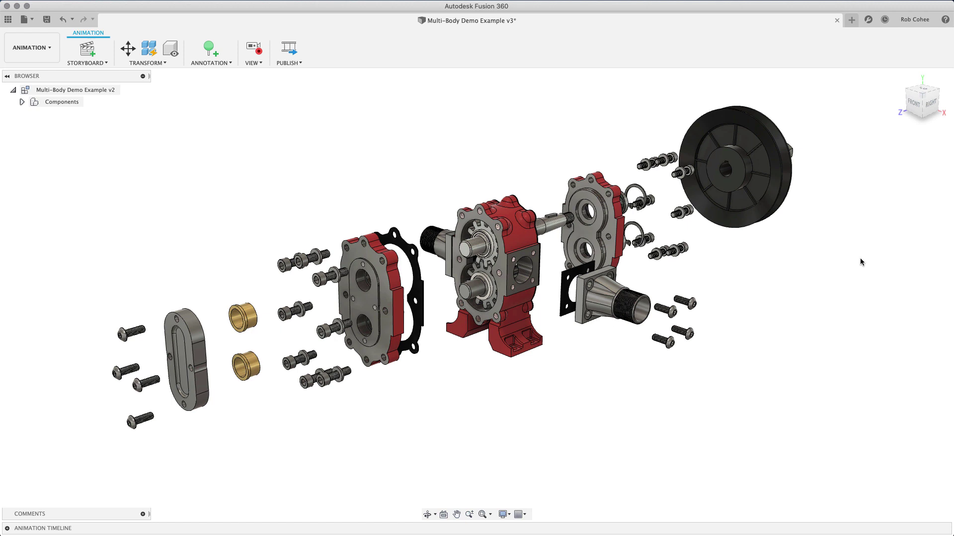
Save the exploded animation as new version Multi-Body Demo Example v4
scroll(410, 437, down, 2)
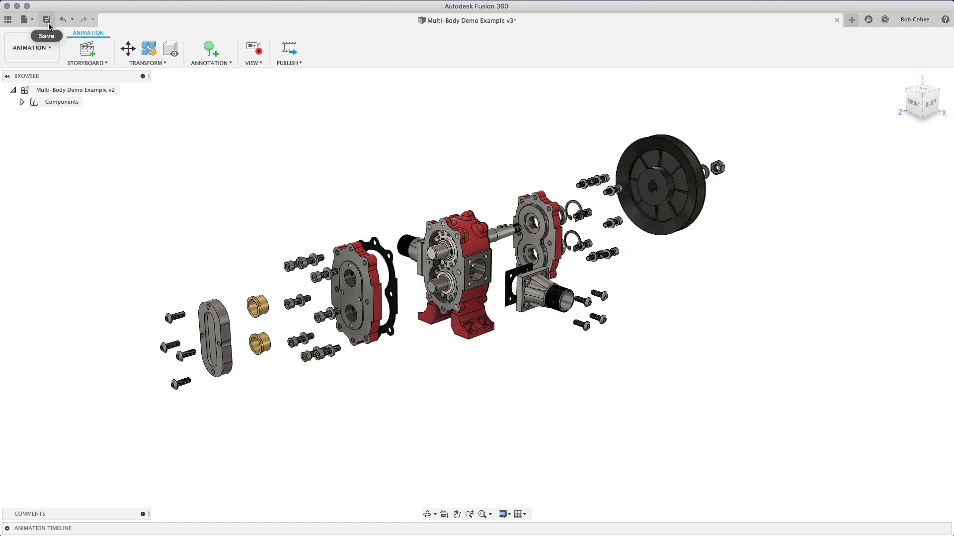
key(super+s)
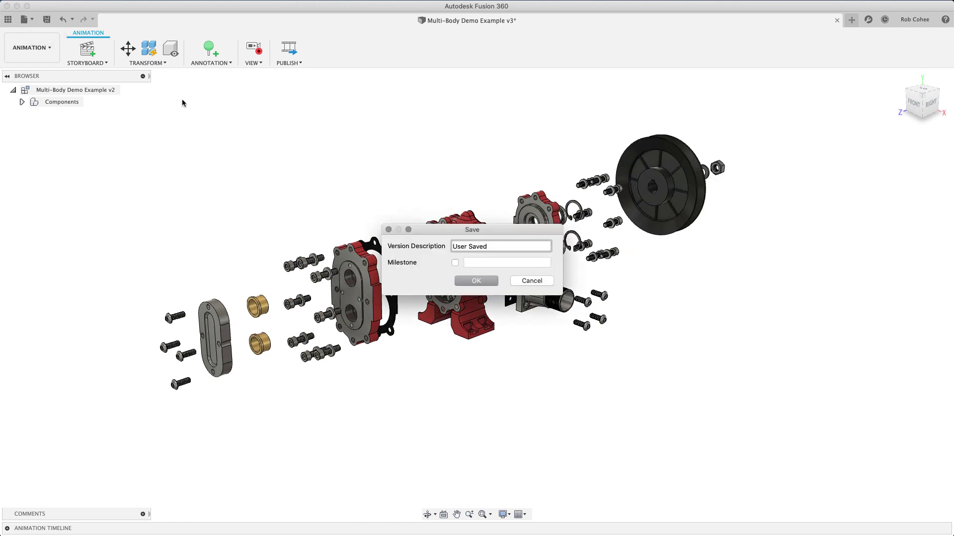
click(472, 281)
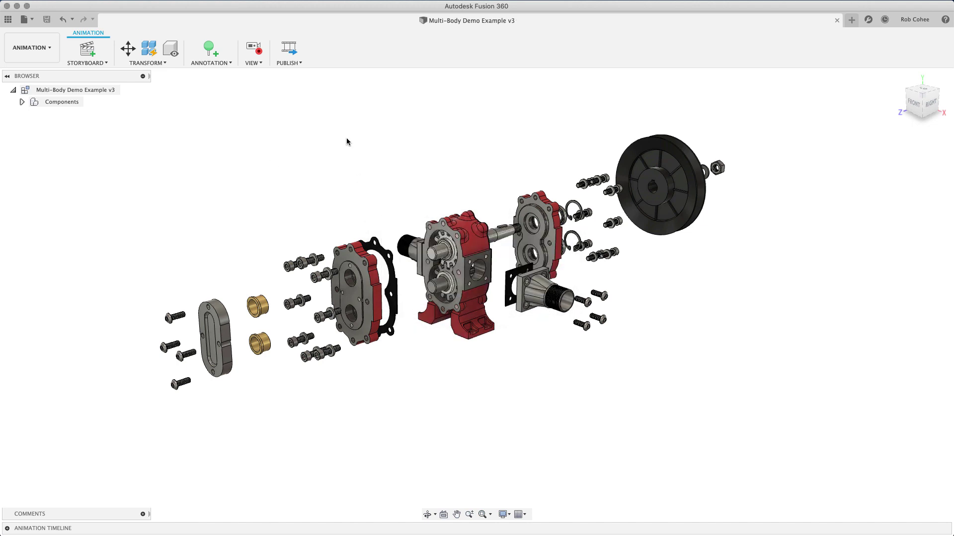
Switch back to the Design workspace and fit the assembled pump in the view
click(51, 57)
click(29, 70)
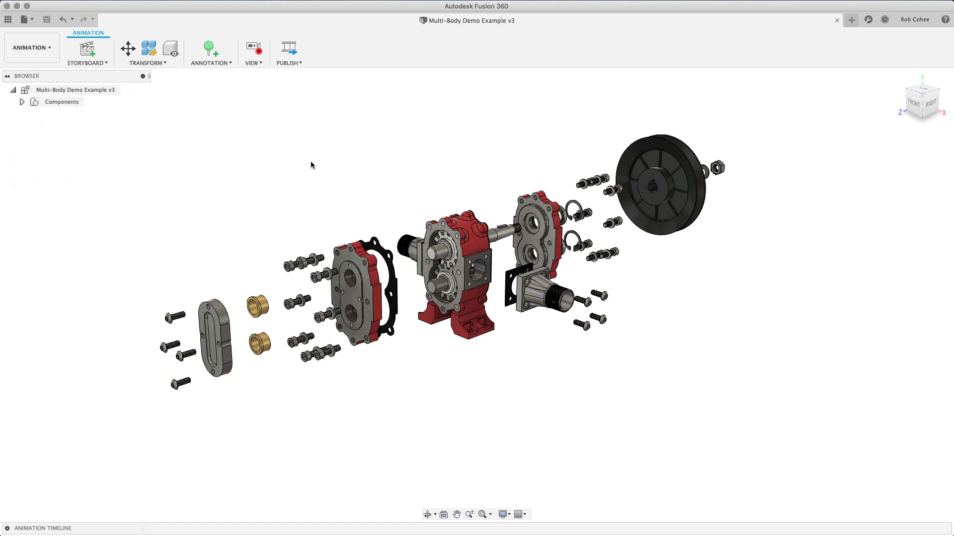
middle_click(311, 162)
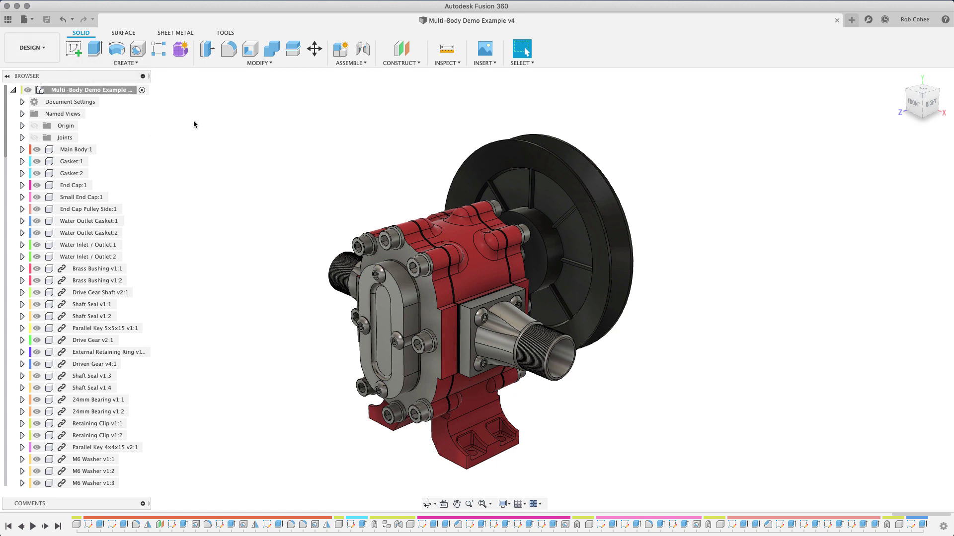
Create a new drawing from the exploded animation on an A1 (841mm x 594mm) sheet
click(26, 19)
mouse_move(48, 67)
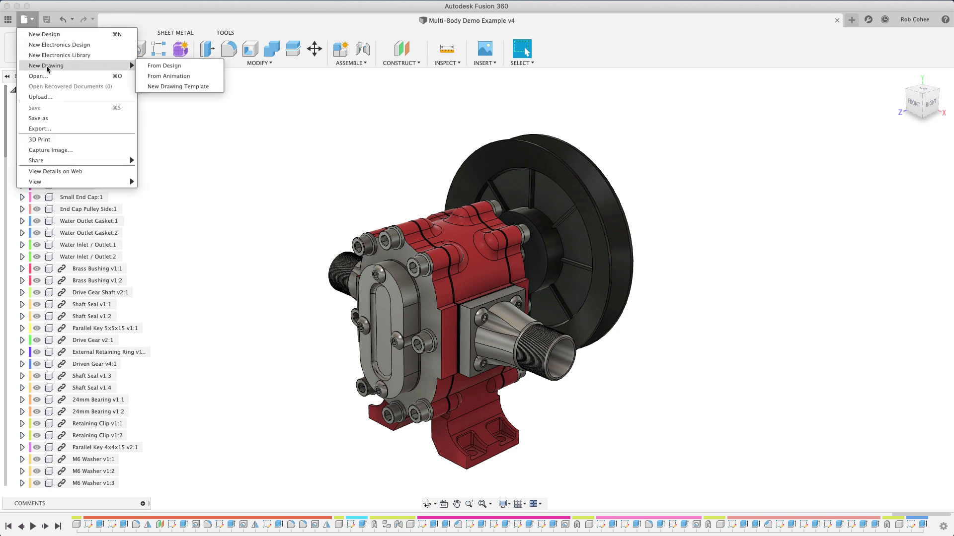
click(156, 66)
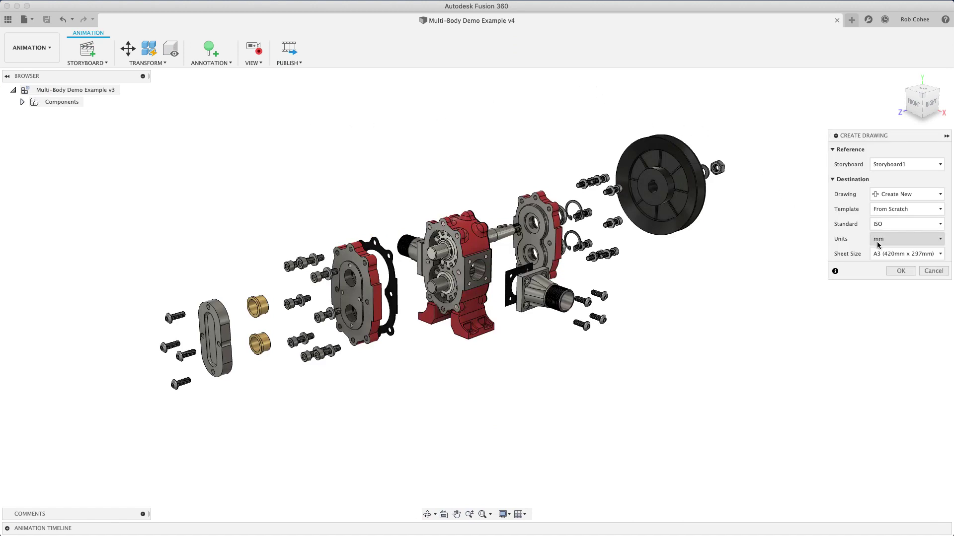
click(897, 255)
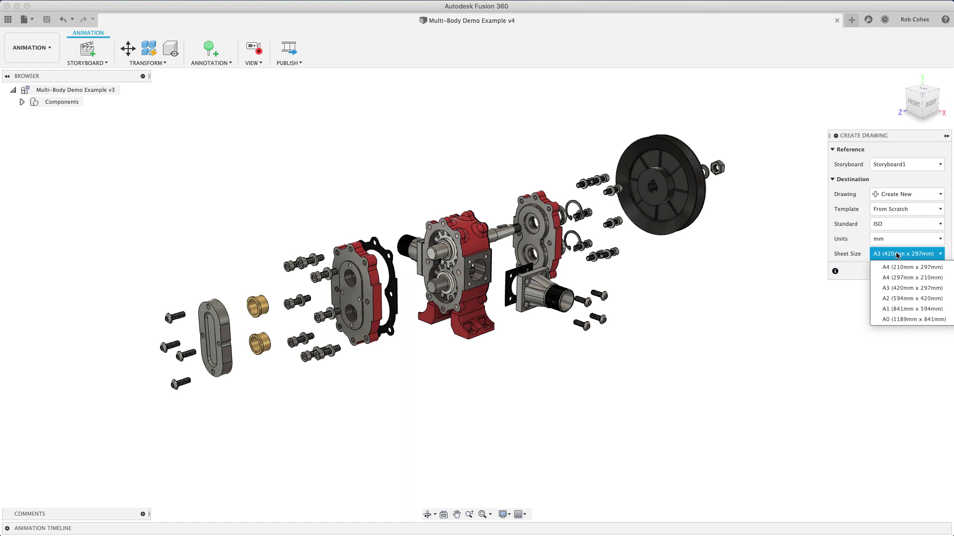
click(905, 308)
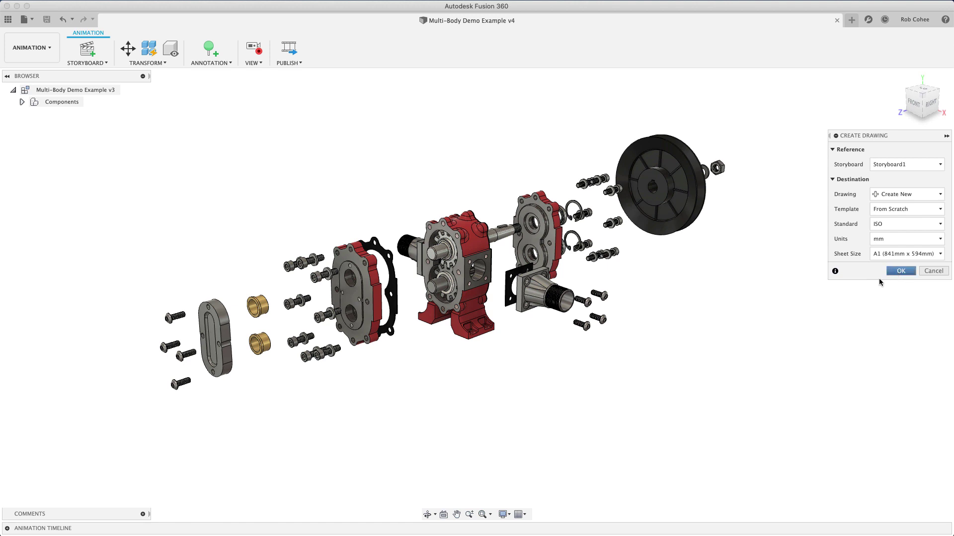
key(Return)
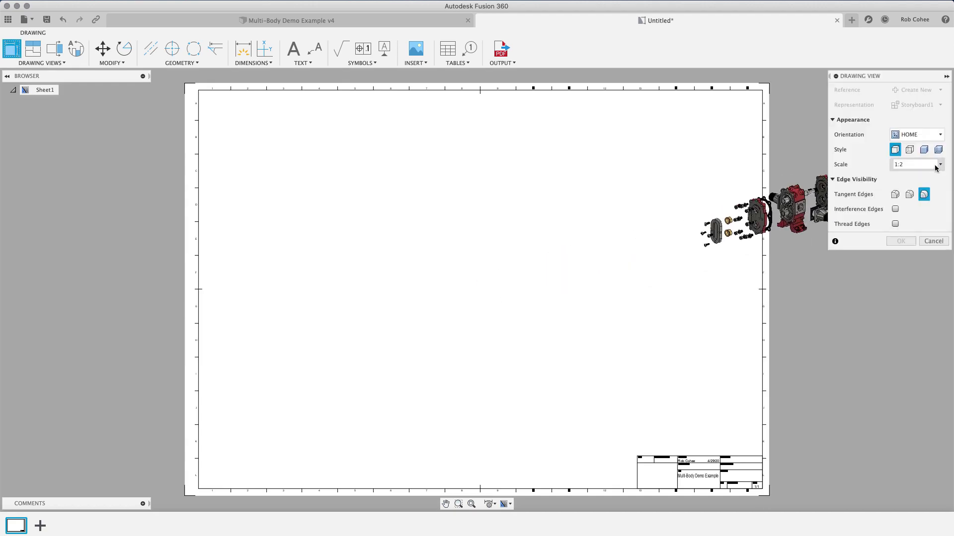
Place the exploded base view on the sheet at 1:1 scale
click(937, 166)
click(916, 197)
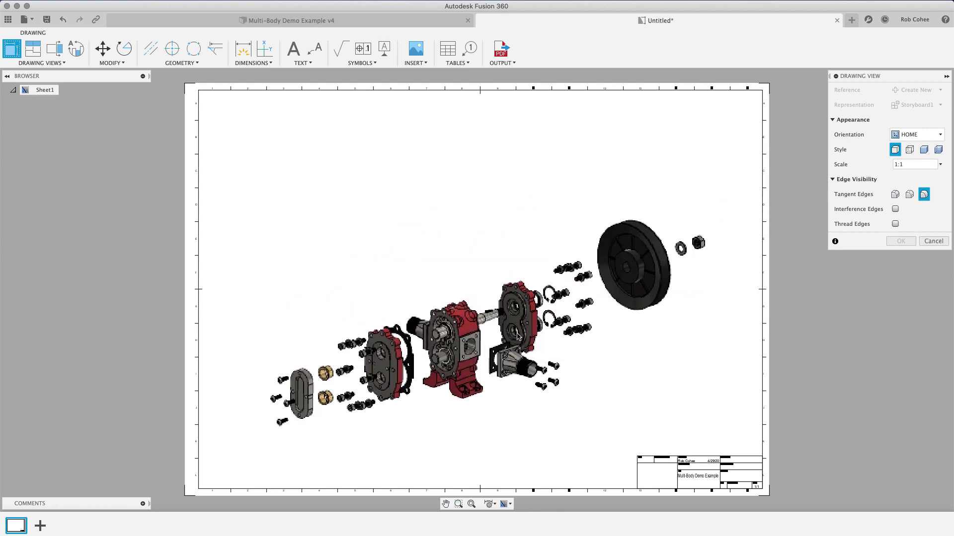
click(494, 318)
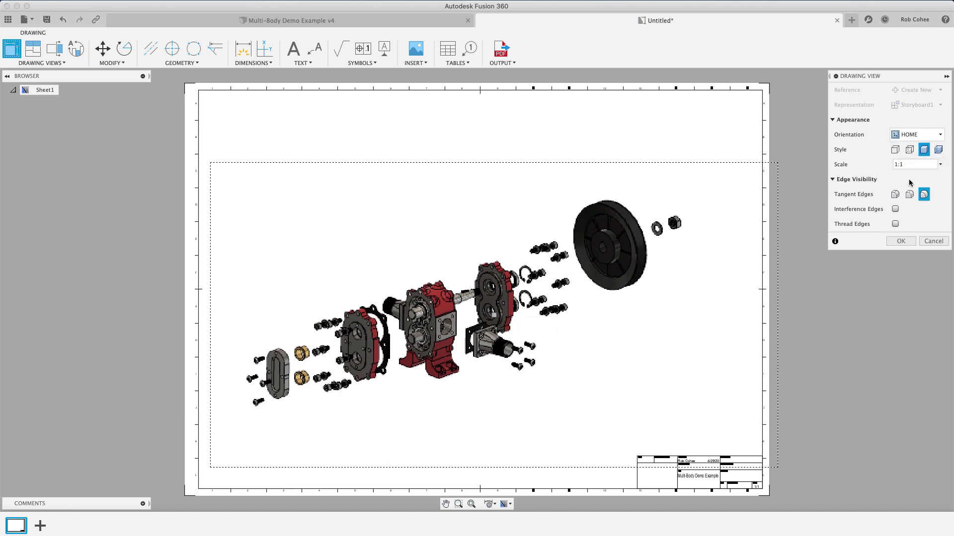
click(900, 241)
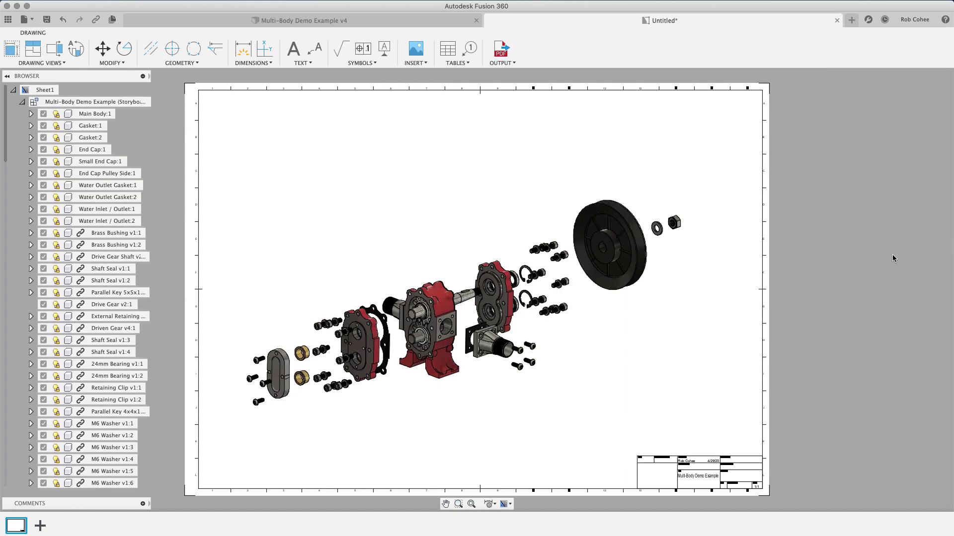
Change the exploded view's style from shaded to Visible Edges
double_click(476, 246)
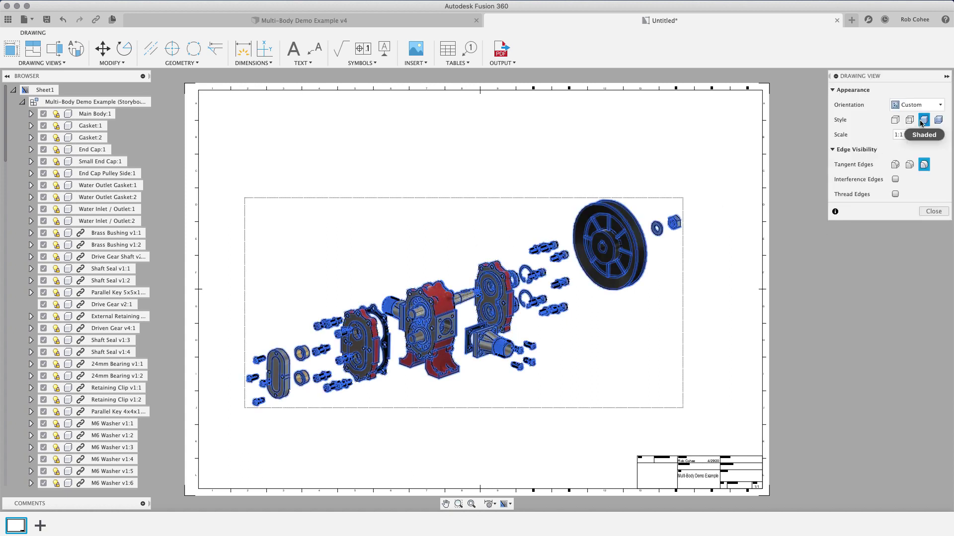
click(894, 120)
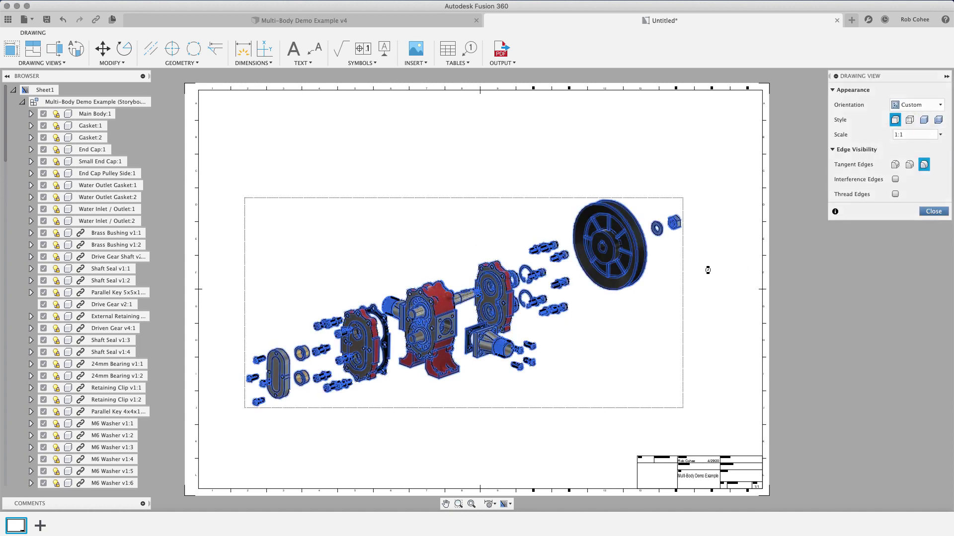
key(Return)
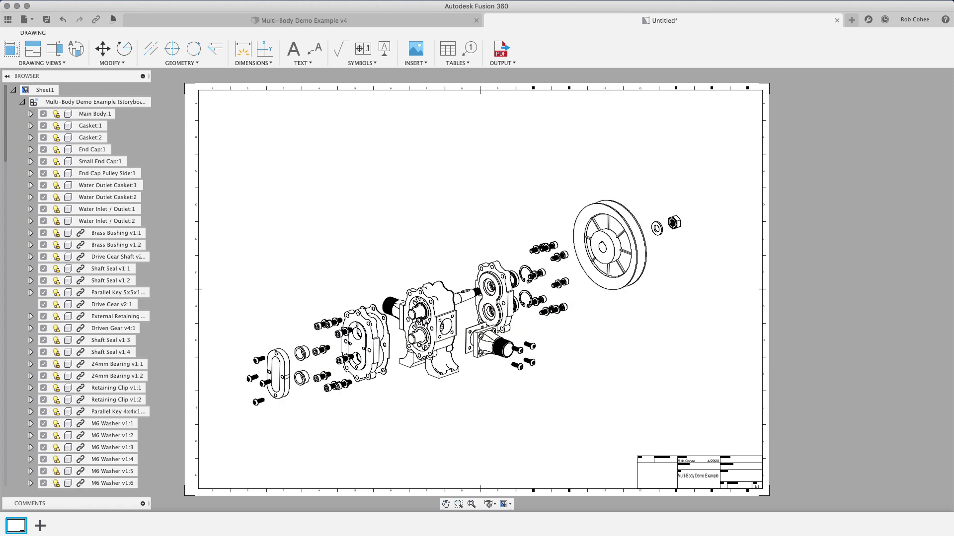
Place the parts list at the sheet's top right and move the exploded view lower-left, clear of it
click(447, 48)
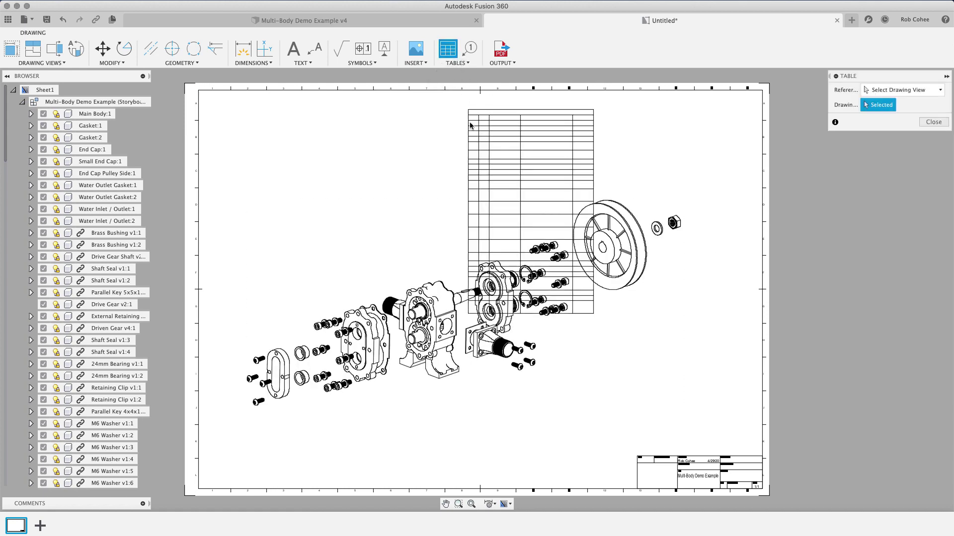
click(762, 91)
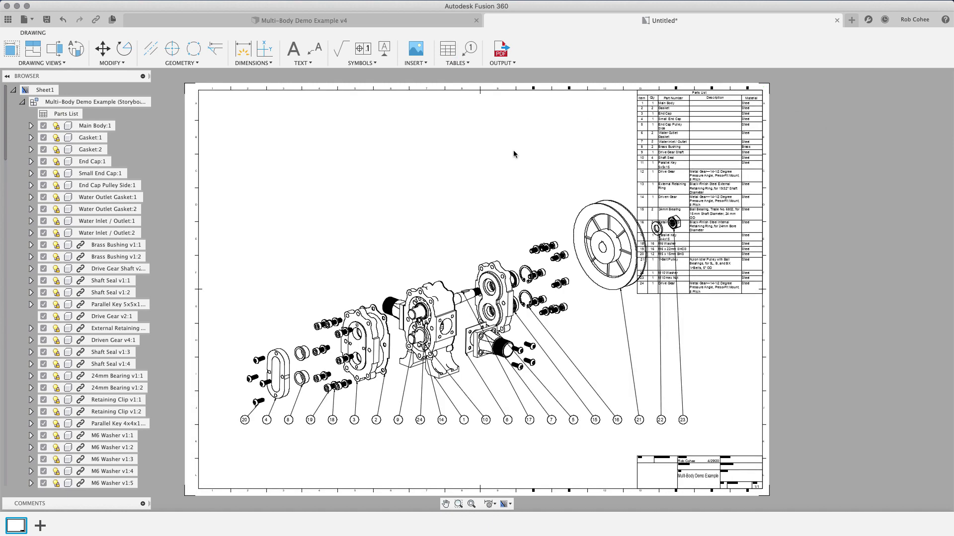
click(493, 207)
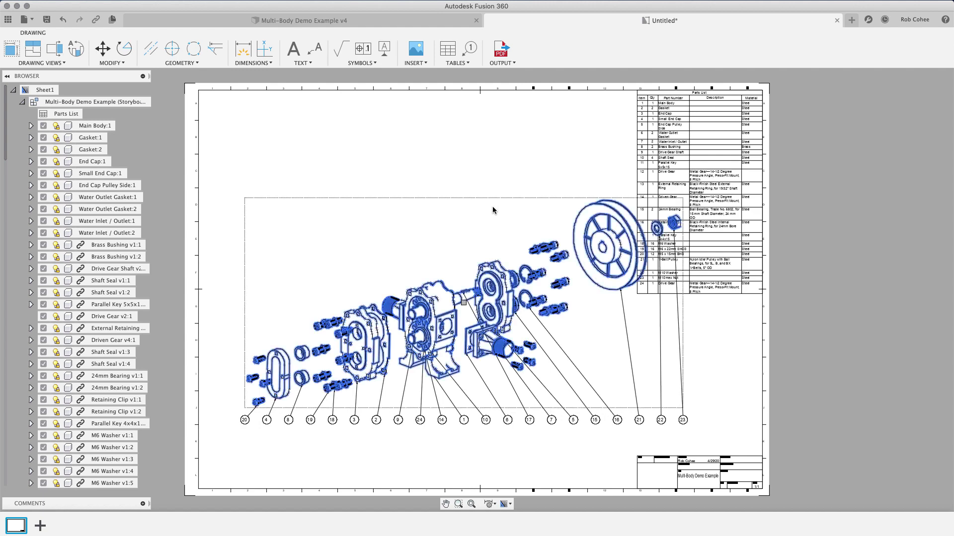
click(457, 300)
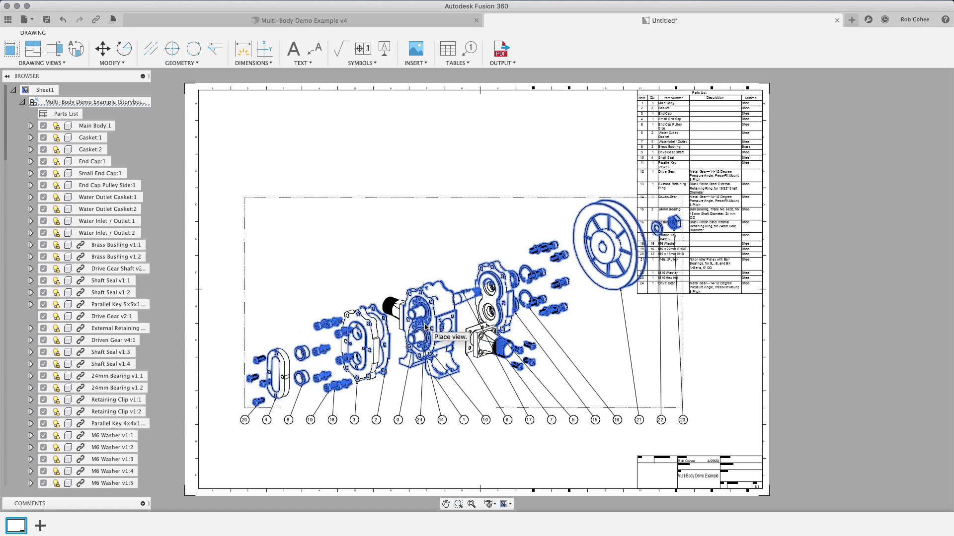
click(426, 327)
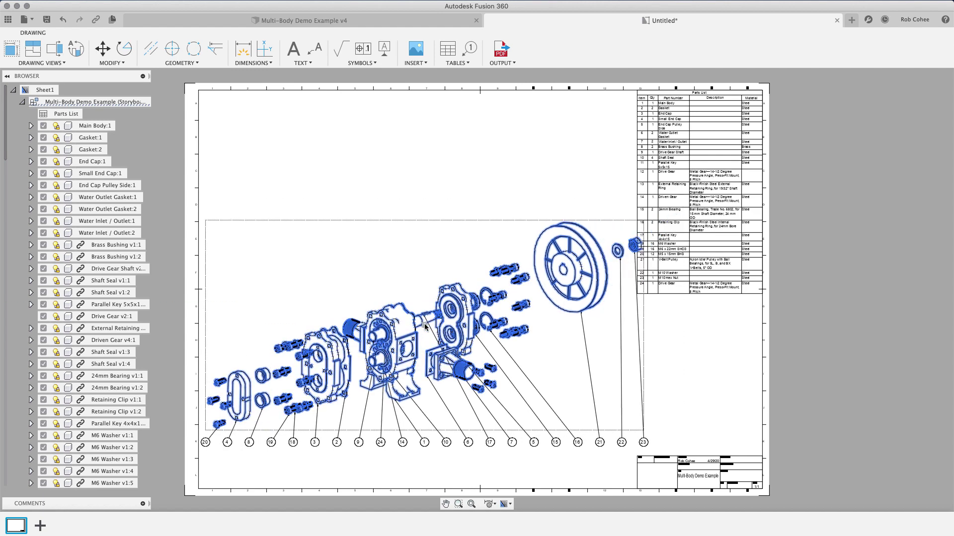
click(435, 171)
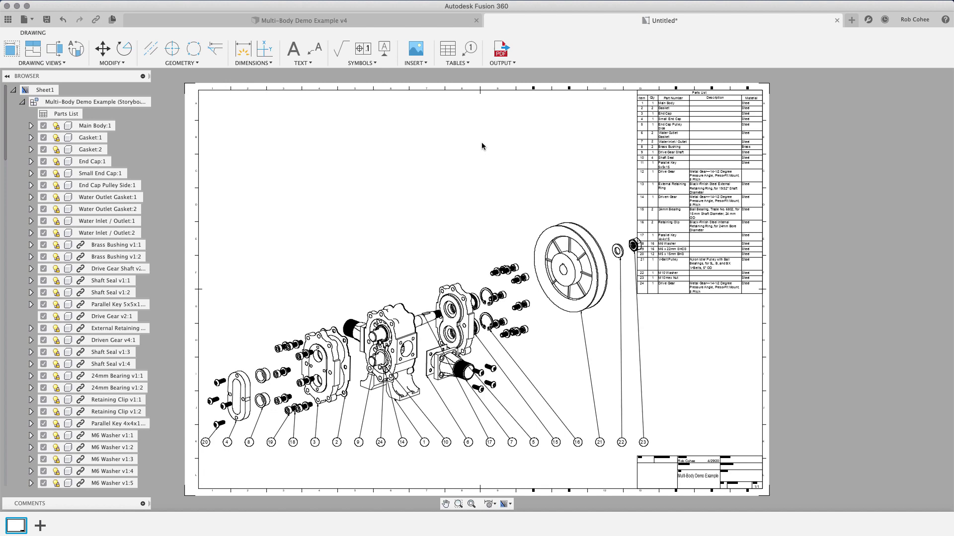
In the v4 design, move the pulley and its nut 40 mm toward the pump
click(366, 22)
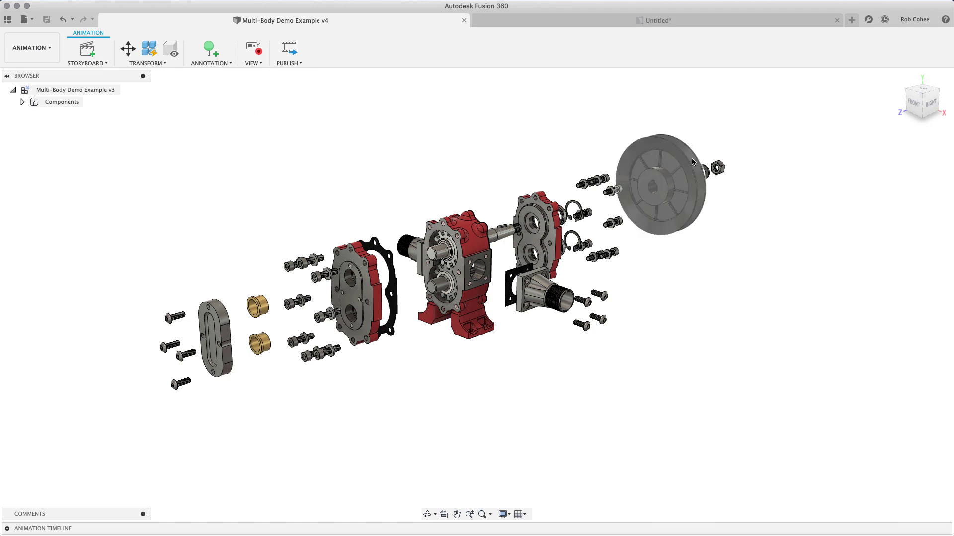
click(693, 162)
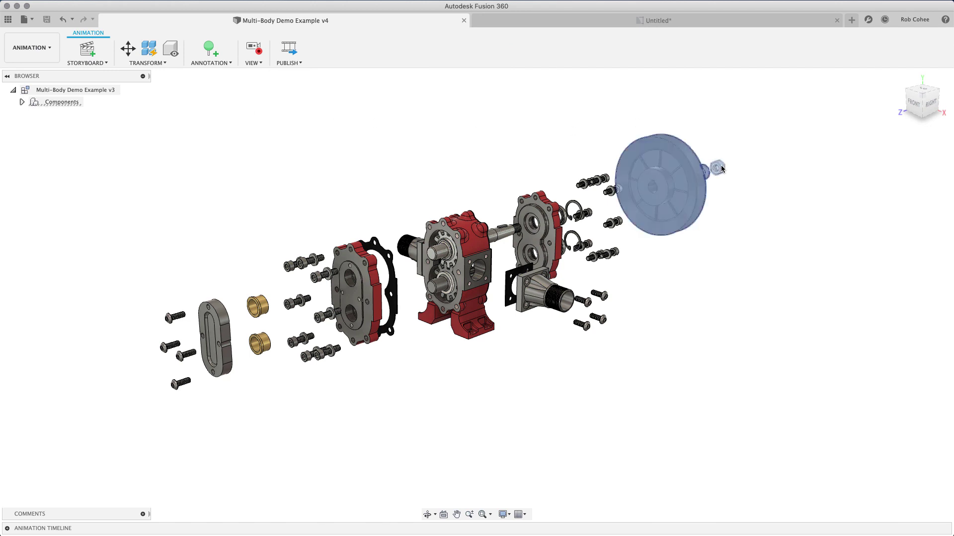
click(127, 49)
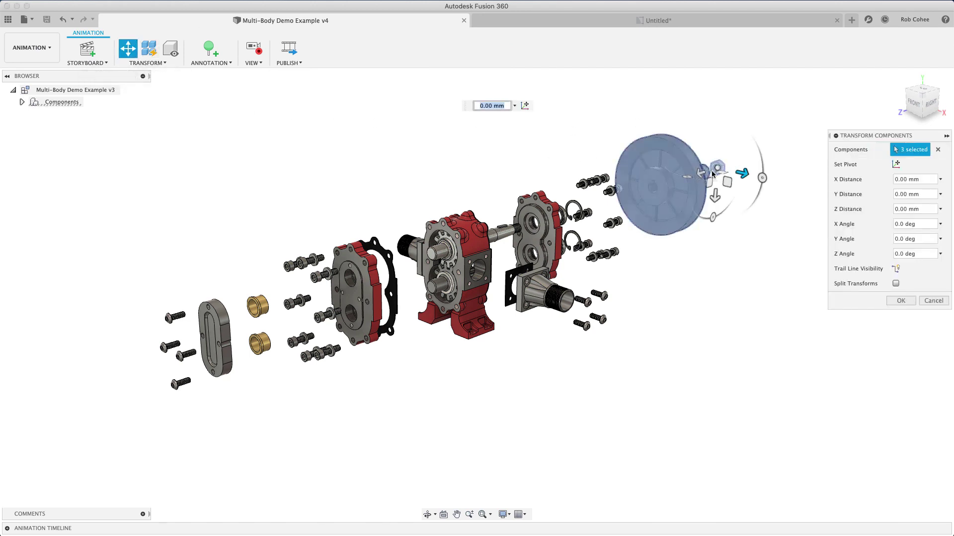
drag(701, 177, 685, 179)
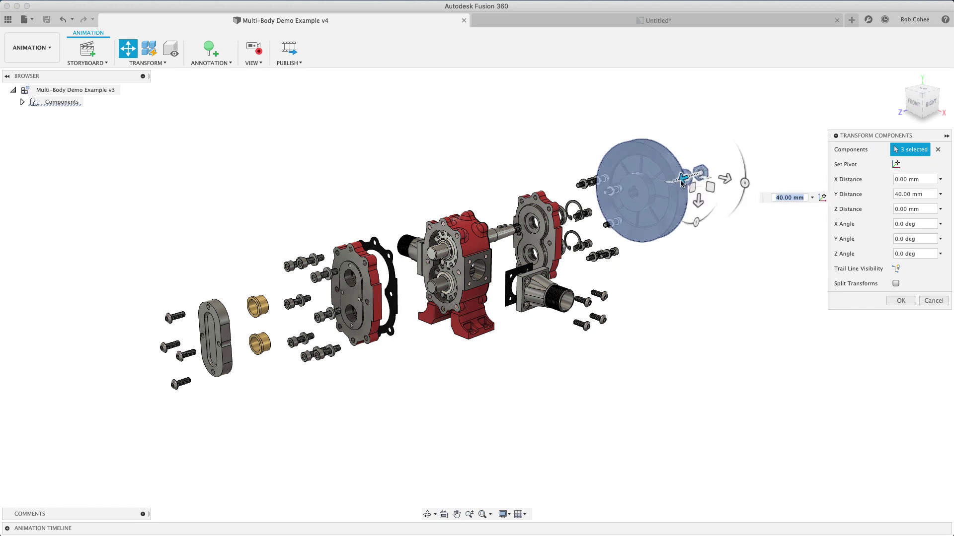
click(894, 304)
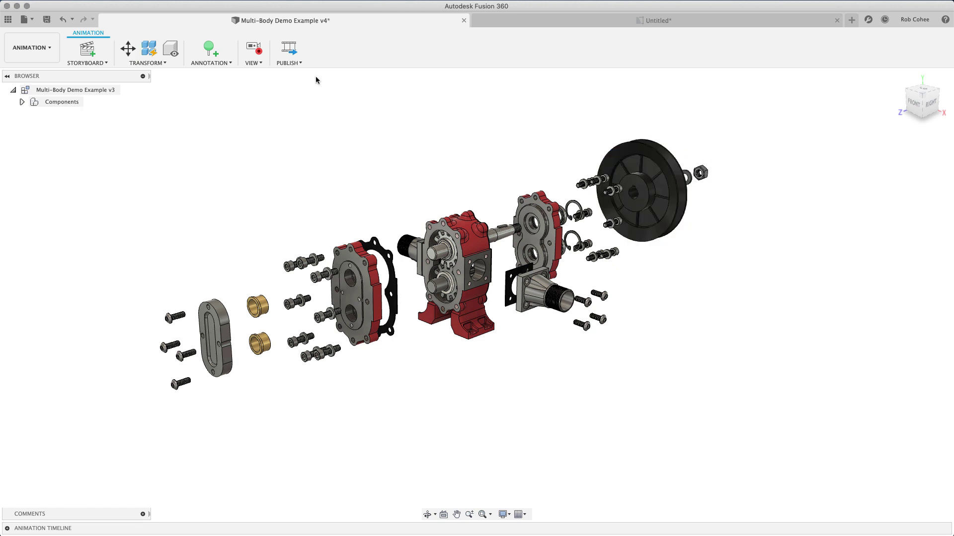
Save the design as version v5 and return to the Untitled drawing
click(50, 23)
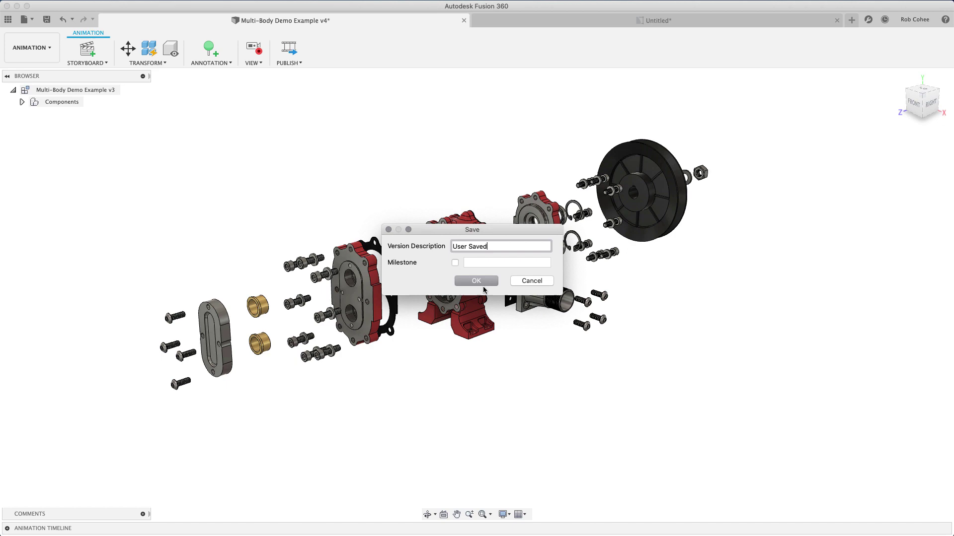
click(484, 282)
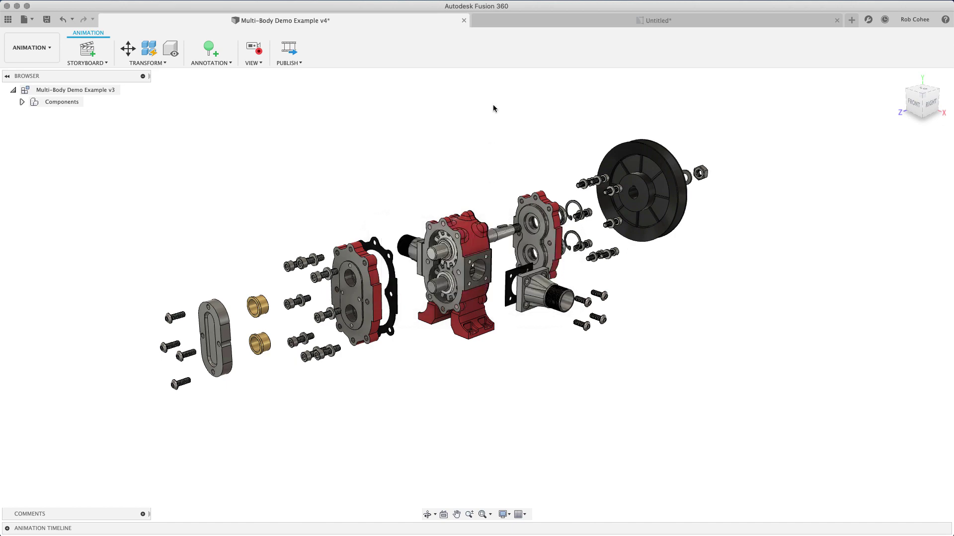
click(592, 20)
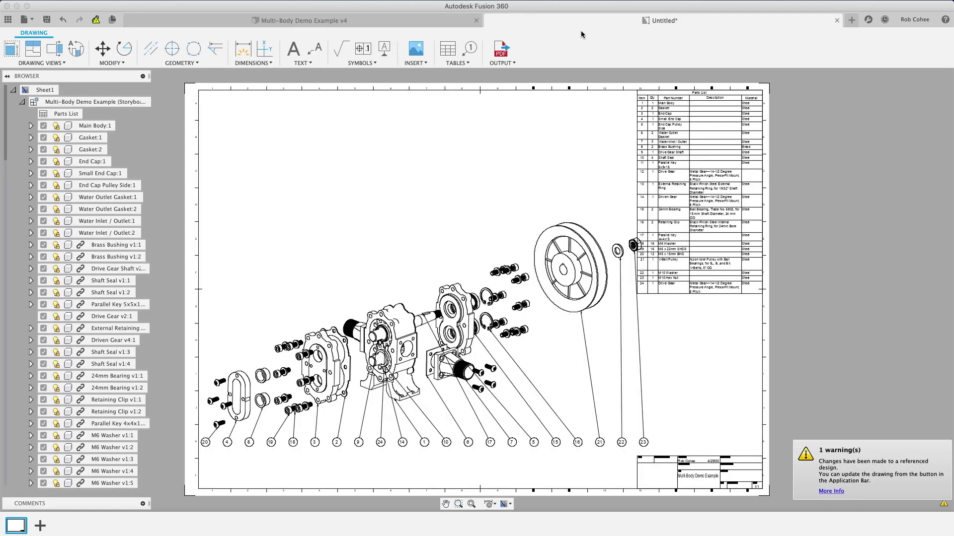
Update to the latest design, then add a shaded HOME-orientation 1:1 base view at upper left
click(95, 20)
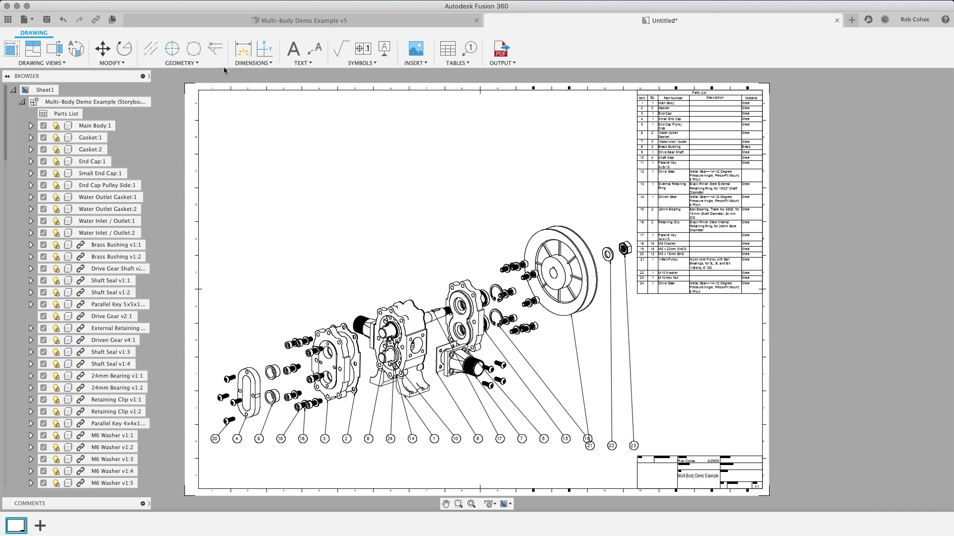
click(12, 48)
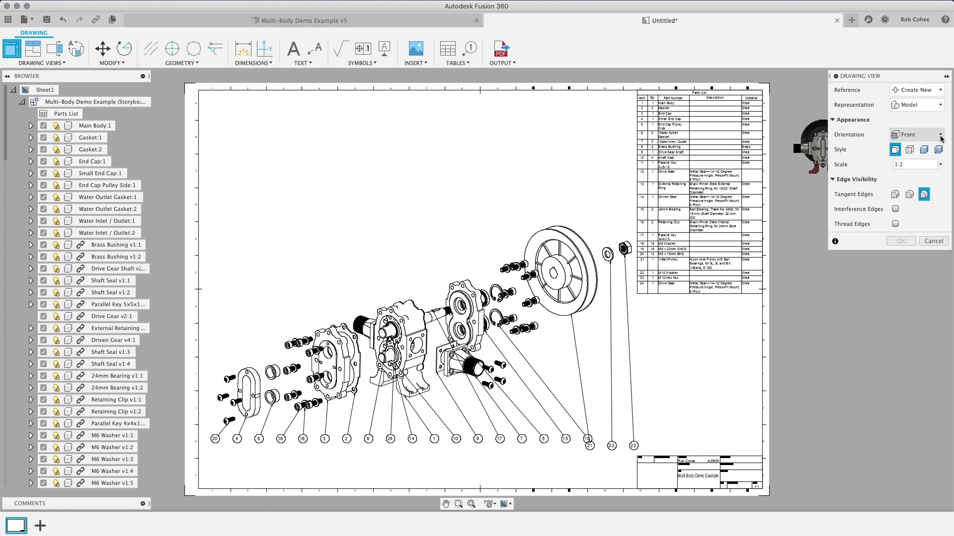
click(925, 135)
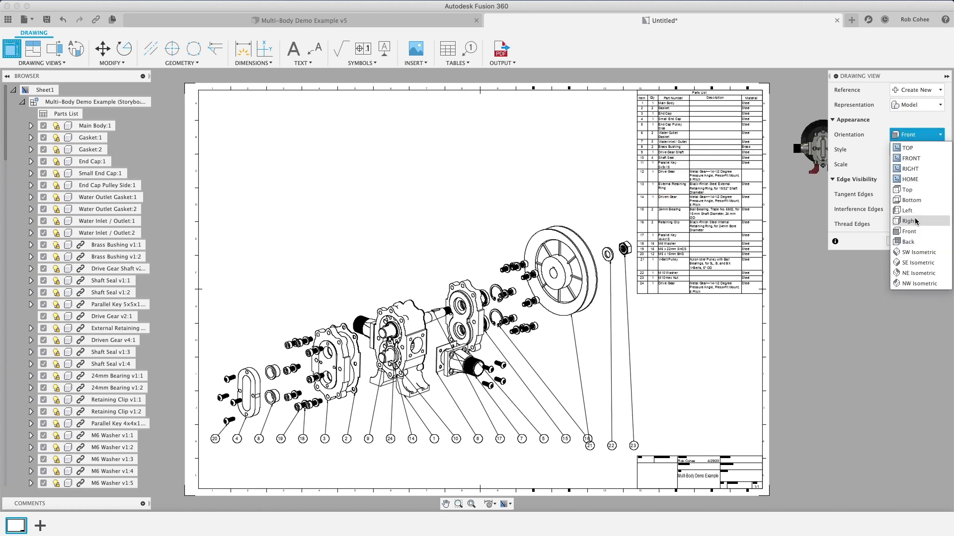
click(912, 179)
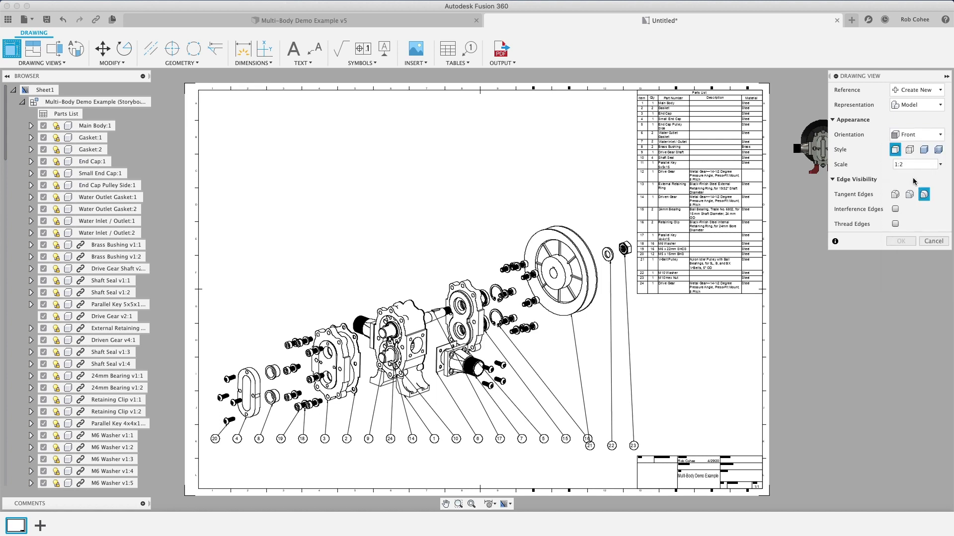
click(939, 164)
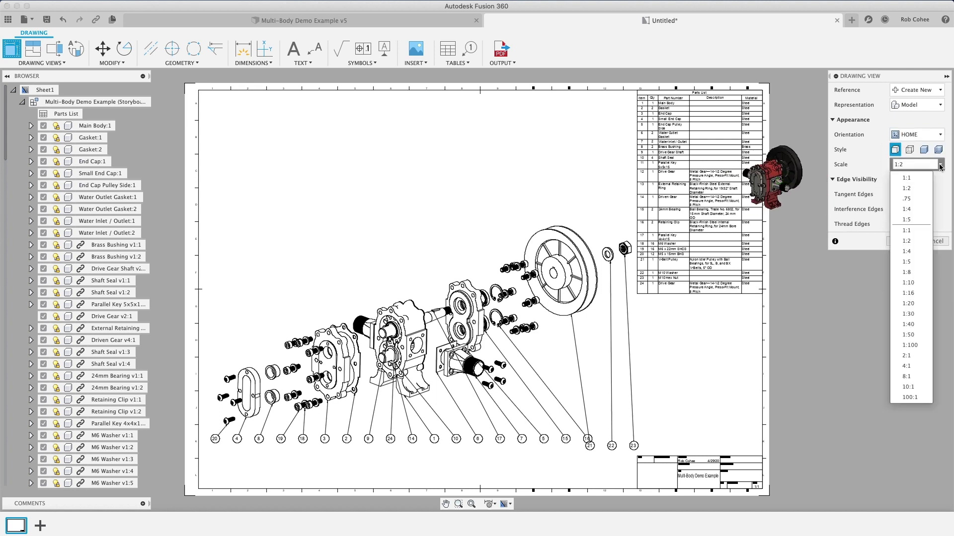
click(907, 182)
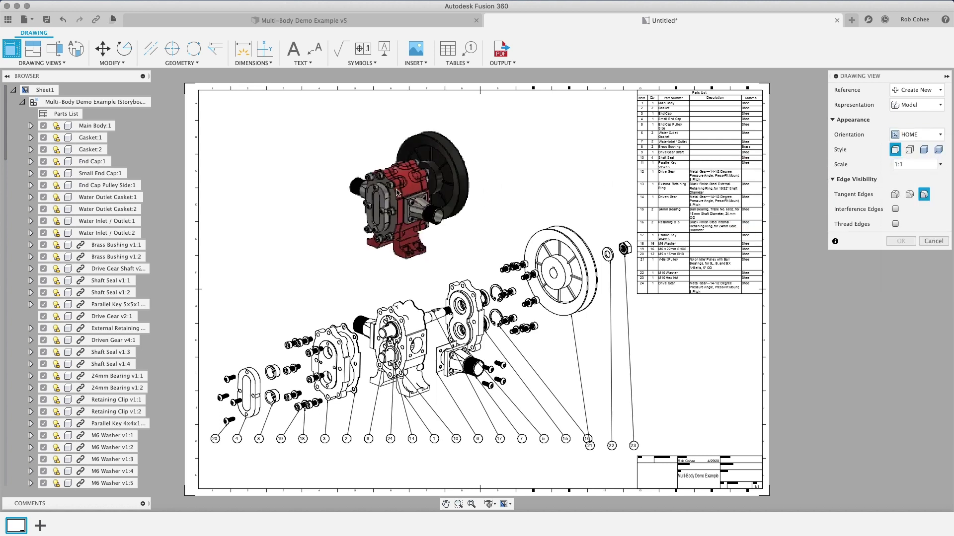
click(923, 149)
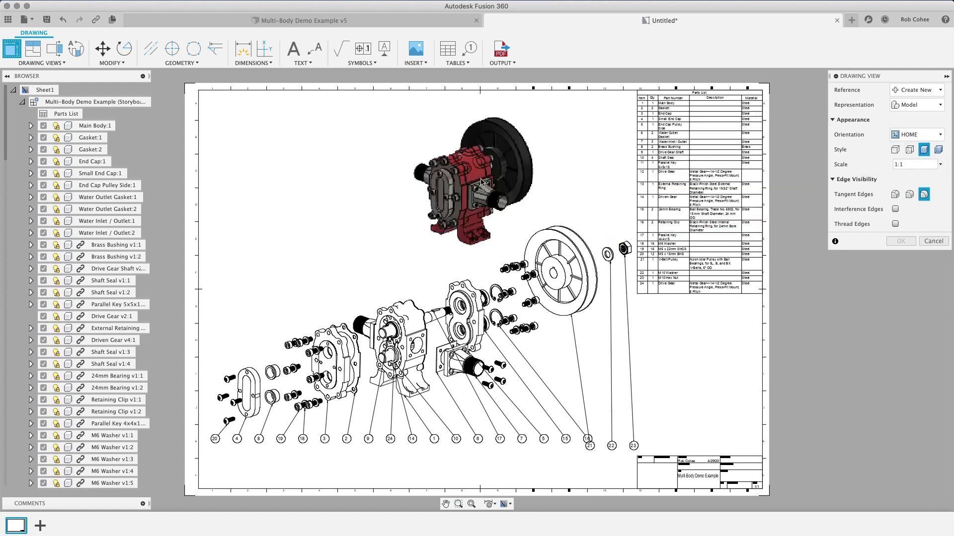
click(300, 179)
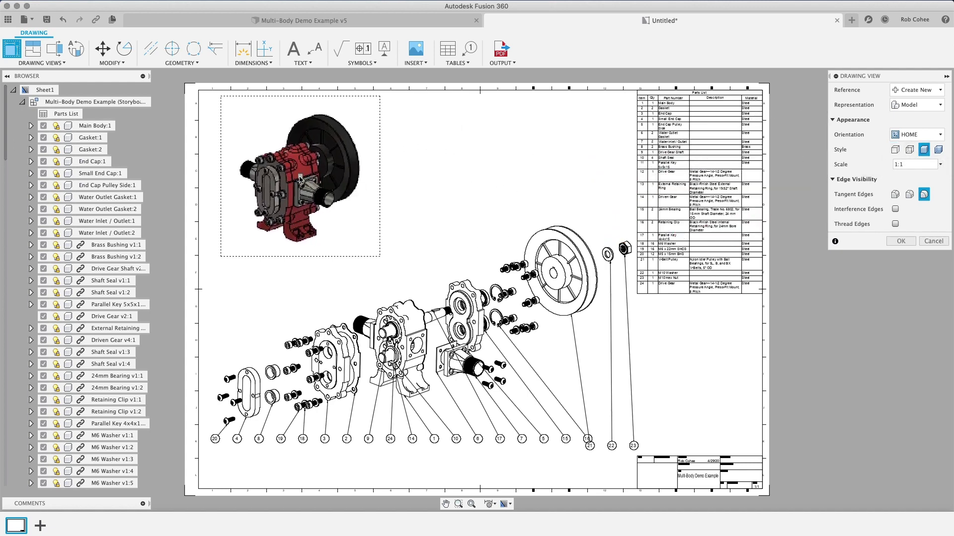
right_click(300, 178)
click(331, 182)
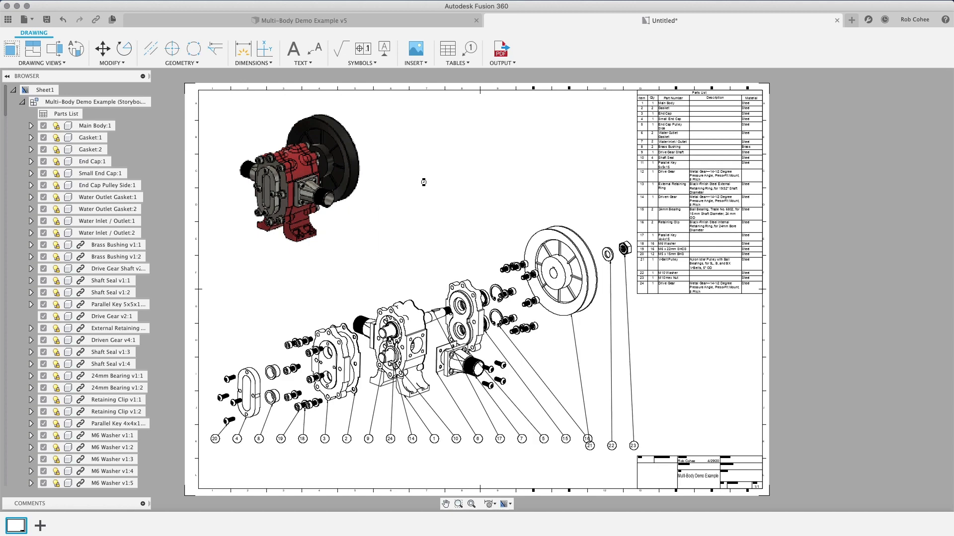